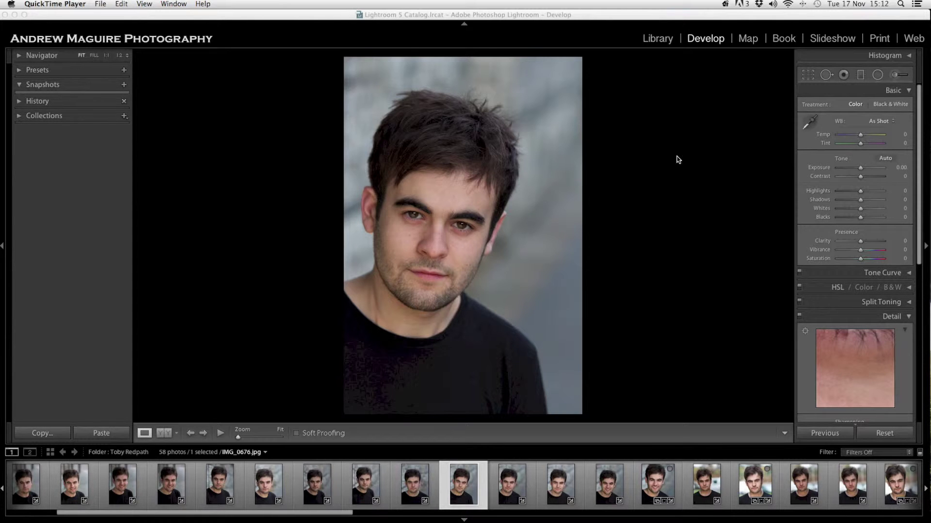
left_click(808, 74)
left_click(889, 108)
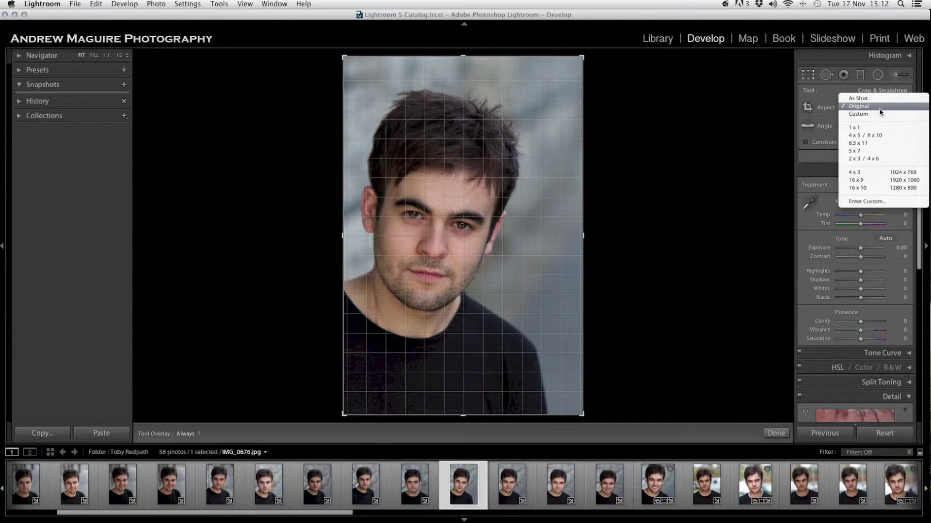
left_click(890, 141)
left_click_drag(530, 281, 530, 270)
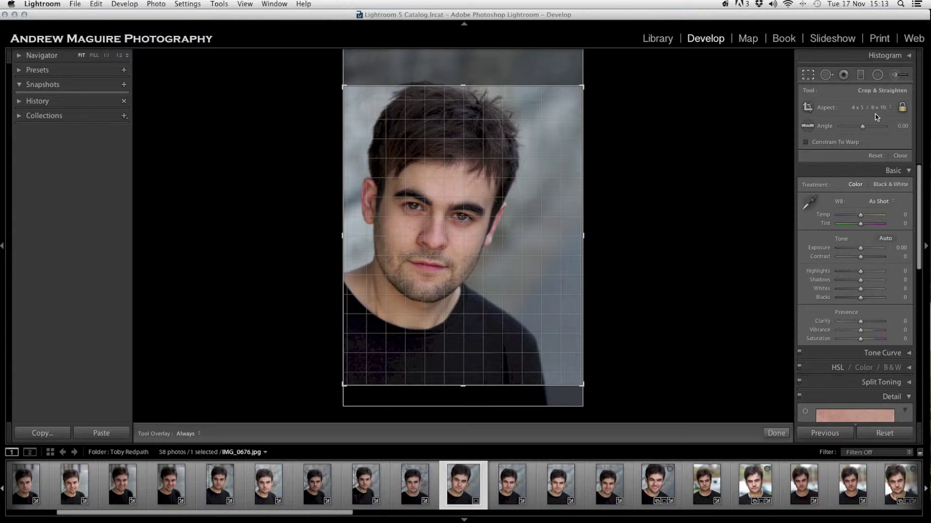
left_click(897, 431)
left_click(776, 432)
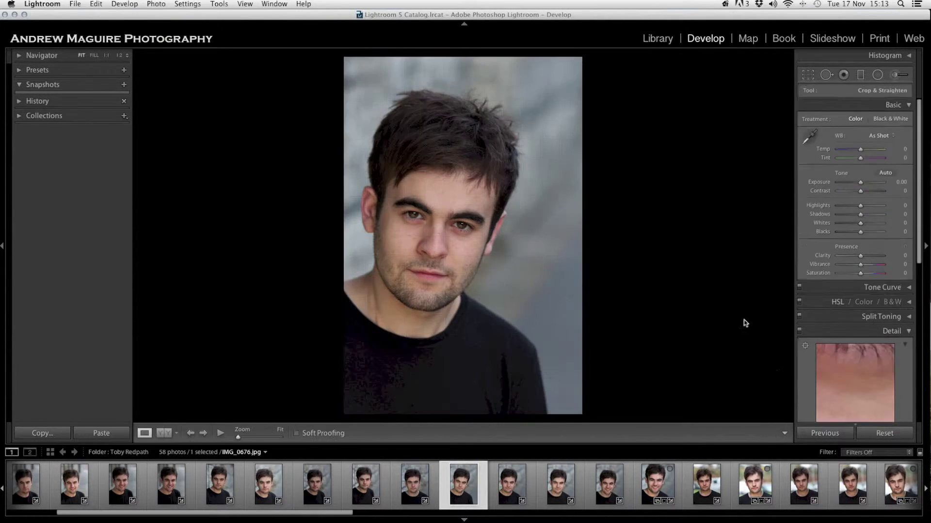
Step: Crop the portrait to the 4 x 5 / 8 x 10 aspect ratio, trimming the area above the hair and below the chest
left_click(808, 76)
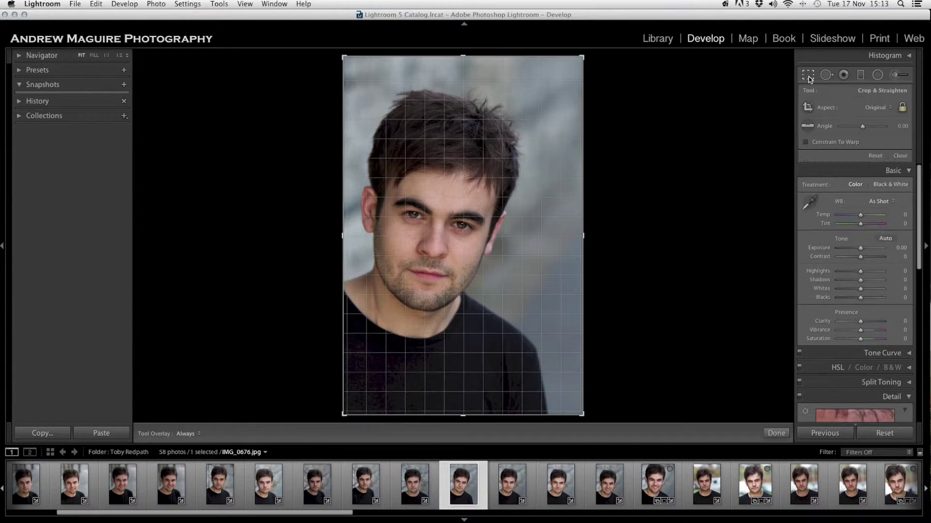
left_click(883, 111)
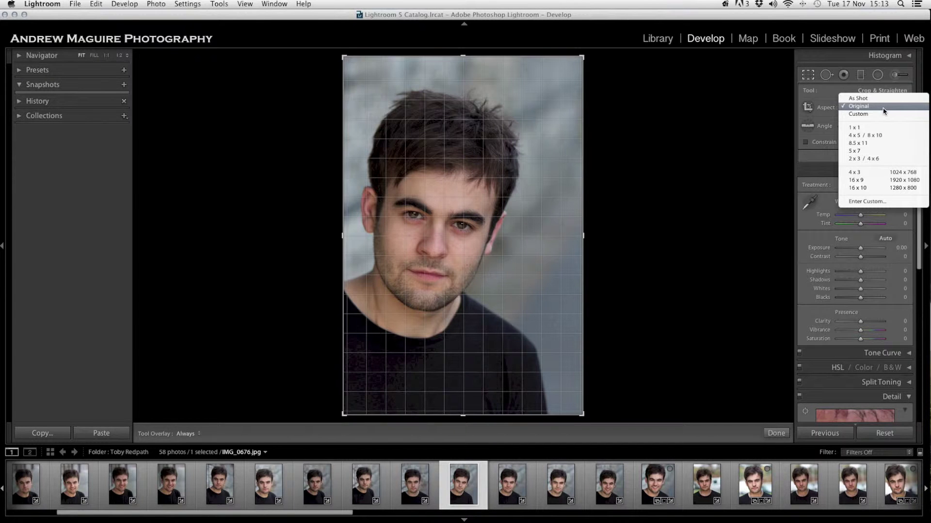
left_click(893, 136)
left_click_drag(553, 237, 557, 255)
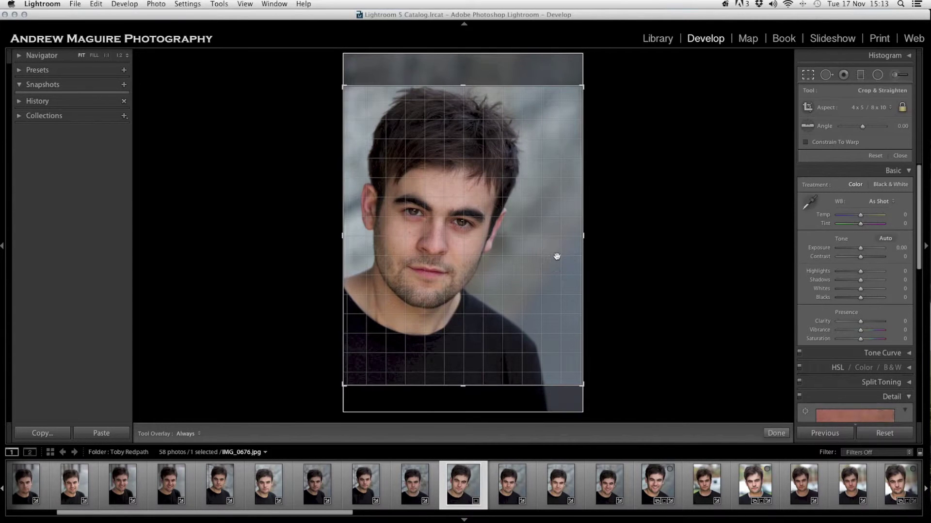
left_click_drag(579, 322, 553, 327)
left_click(557, 328)
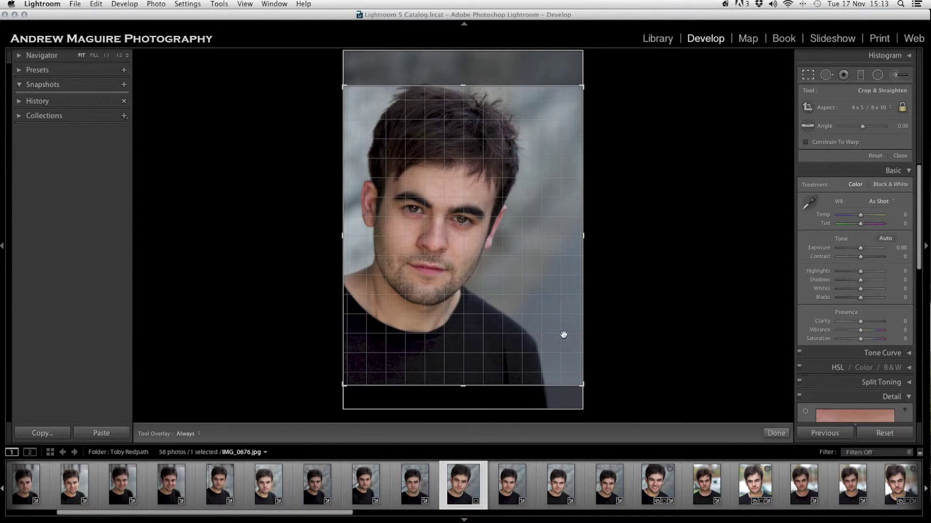
left_click(776, 432)
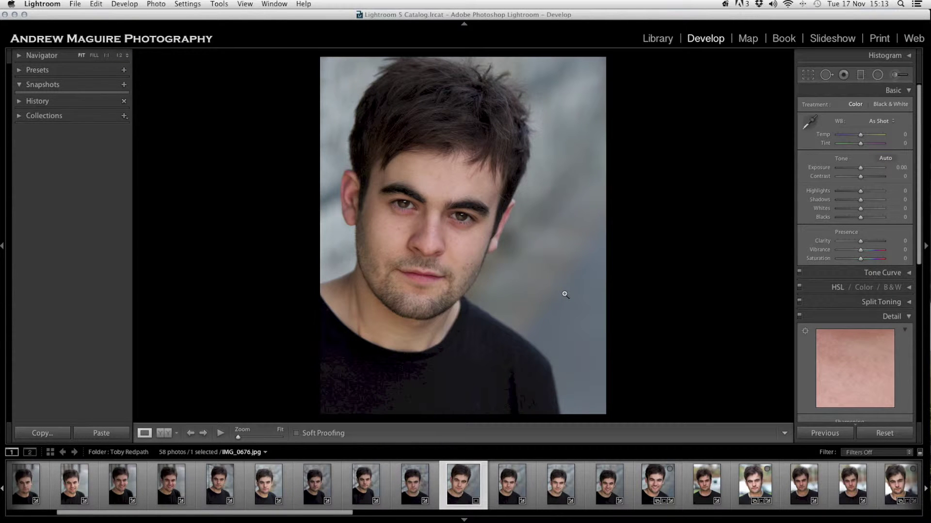
Step: Rotate the cropped portrait slightly counterclockwise, reposition it within the frame and apply the crop
left_click(808, 75)
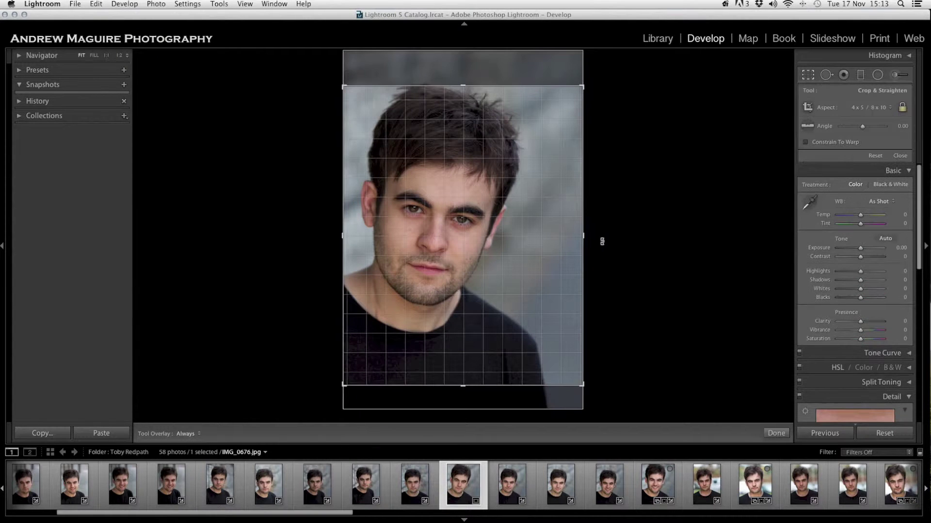
left_click_drag(609, 245, 609, 238)
left_click_drag(507, 261, 511, 266)
left_click(776, 433)
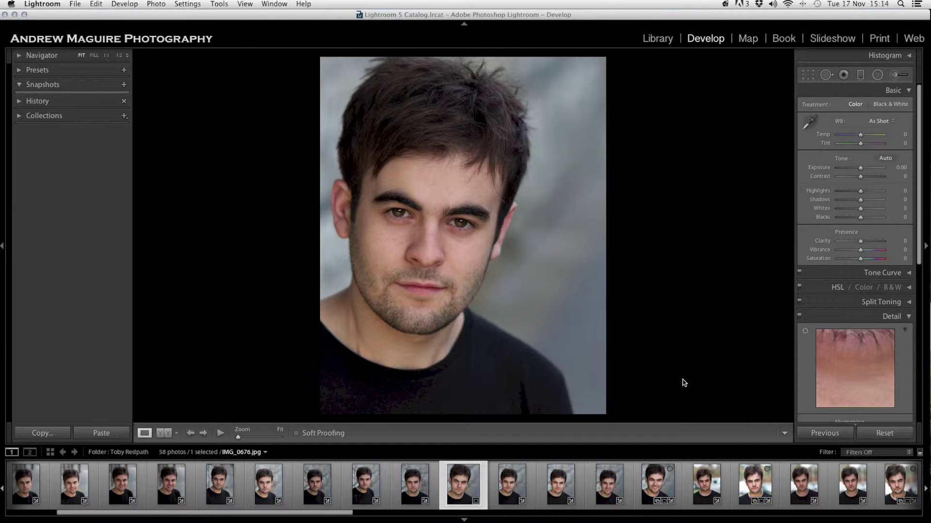
Step: Paint an Iris Enhance brush adjustment over the iris of the eye on the picture's right side, using brush size 4.0
left_click(426, 234)
left_click_drag(465, 285, 504, 232)
left_click_drag(260, 439, 260, 439)
left_click_drag(446, 257, 604, 251)
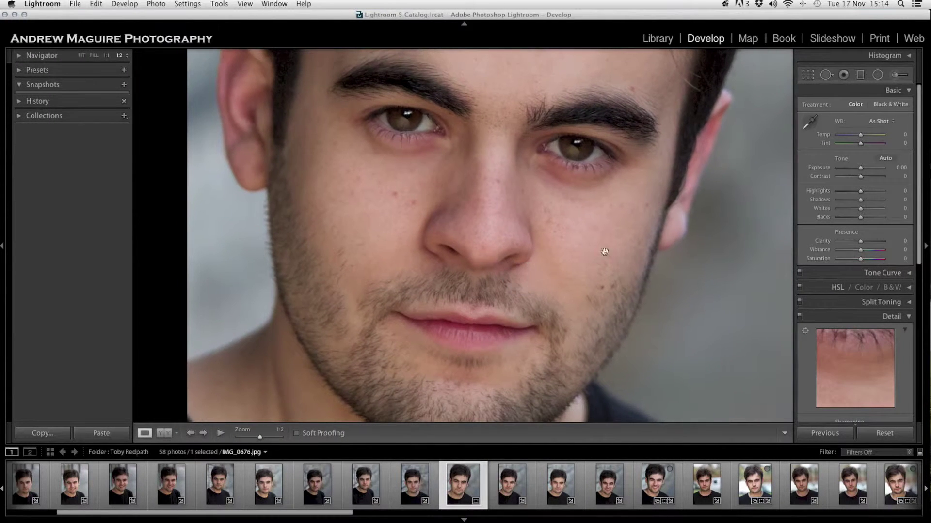
left_click(892, 76)
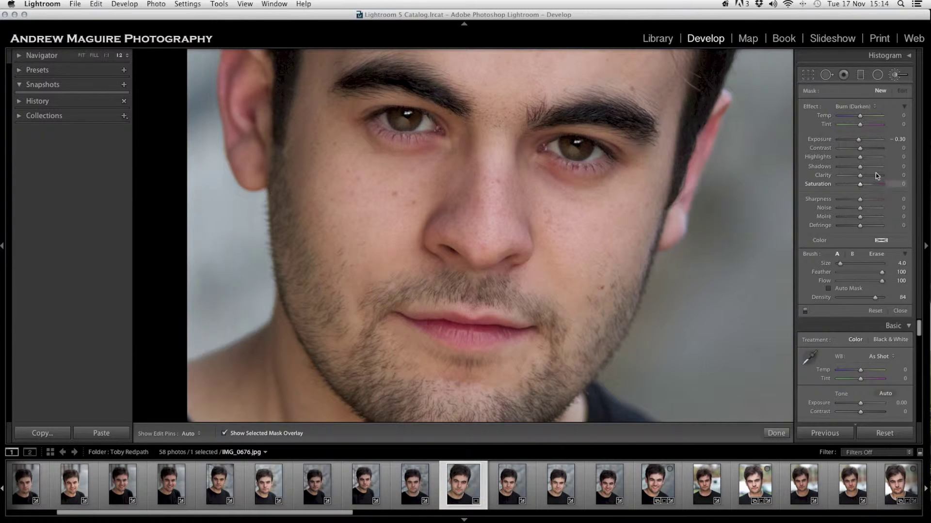
left_click(854, 106)
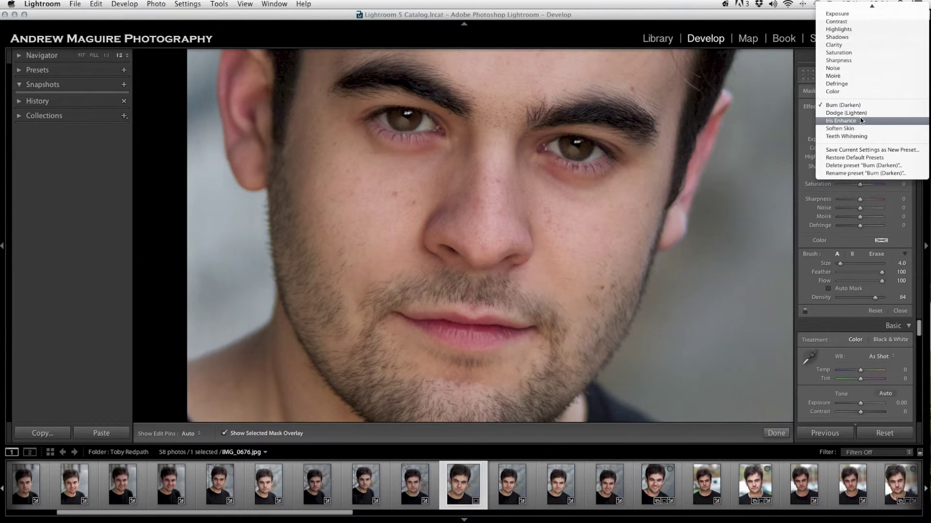
left_click(858, 120)
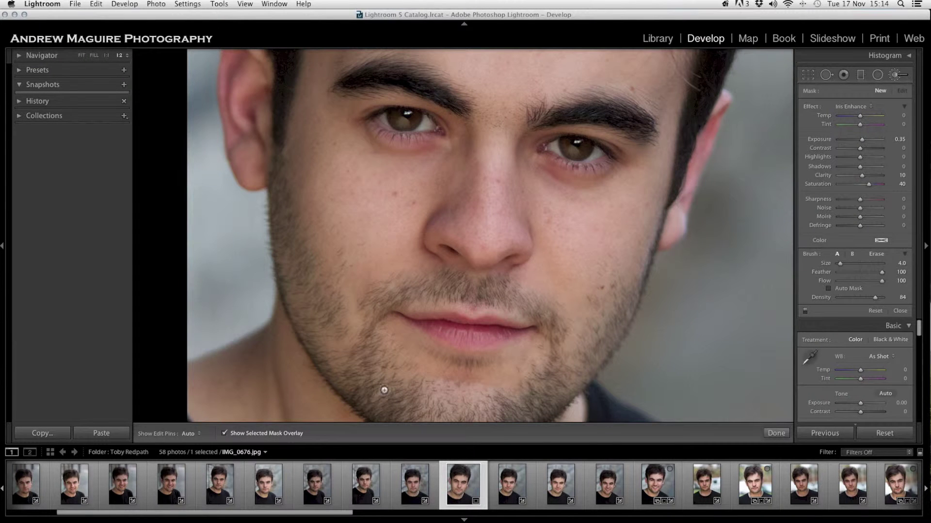
key("h")
left_click(574, 145)
mouse_move(575, 145)
left_mouse_down()
mouse_move(584, 146)
mouse_move(565, 144)
left_mouse_up()
key("bracketleft")
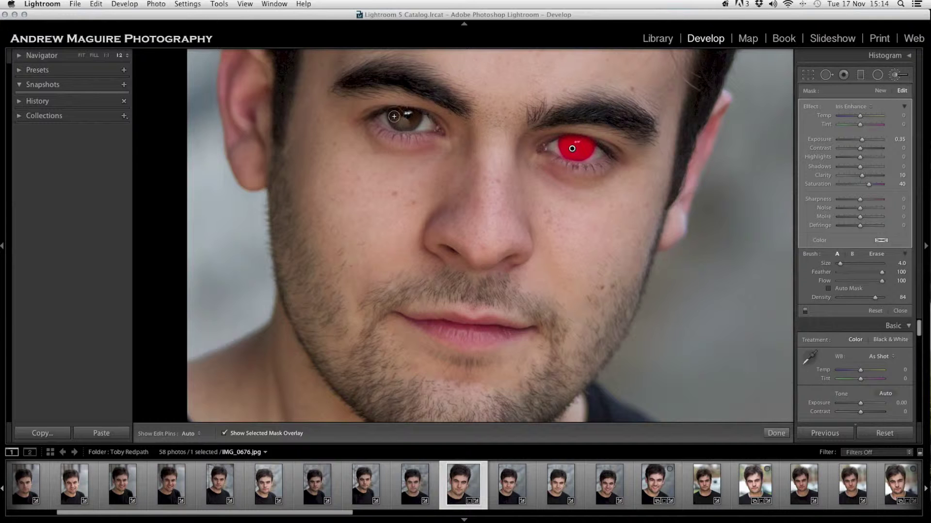
Step: Extend the Iris Enhance mask over the iris of the other eye
key("h")
key("bracketright")
mouse_move(393, 119)
left_mouse_down()
mouse_move(411, 115)
mouse_move(396, 122)
left_mouse_up()
key("h")
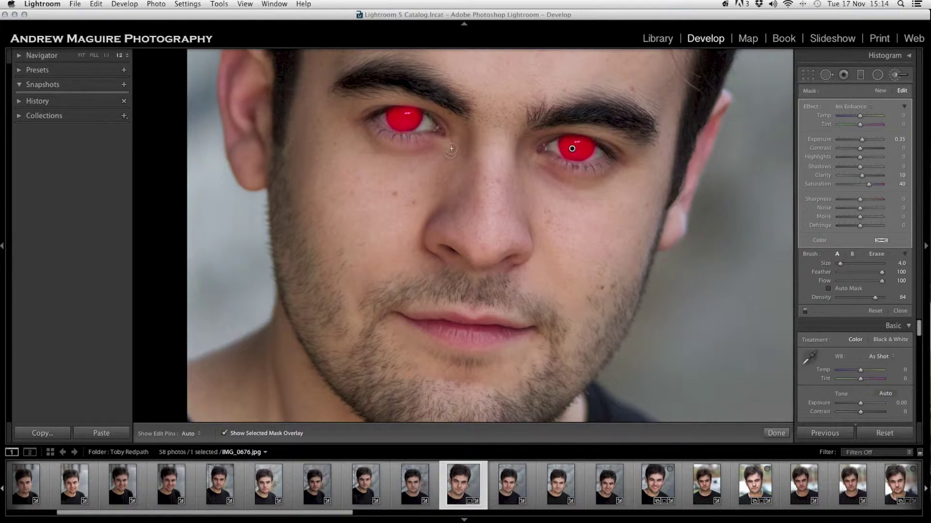
Step: Erase the mask spill around the upper edges of both irises with Auto Mask on and eraser size 3.0
key("alt")
key("h")
mouse_move(577, 135)
left_mouse_down()
mouse_move(586, 143)
mouse_move(564, 136)
left_mouse_up()
mouse_move(421, 117)
left_mouse_down()
mouse_move(392, 106)
mouse_move(422, 103)
mouse_move(391, 103)
mouse_move(429, 110)
mouse_move(380, 105)
mouse_move(422, 117)
left_mouse_up()
key("alt")
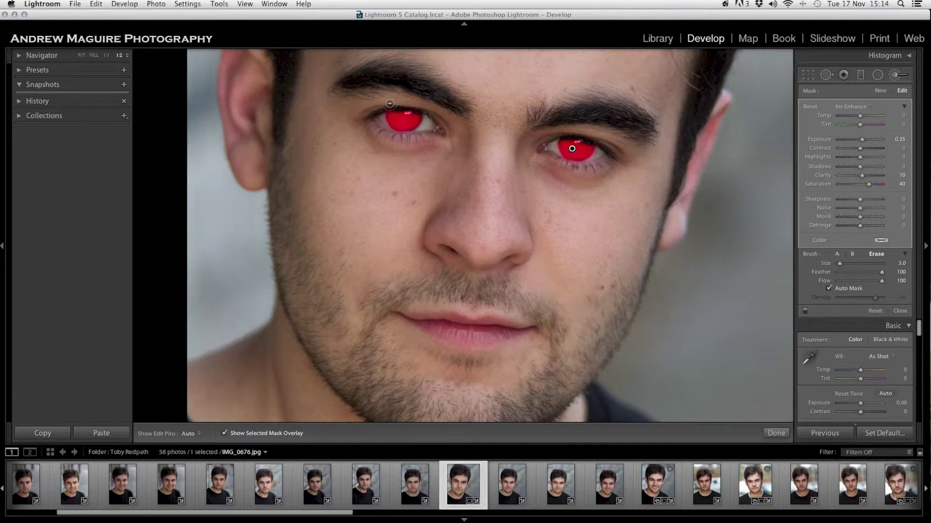
left_click_drag(380, 106, 383, 109)
Step: Refine the iris mask with the brush reduced to size 2.0 and hide the selected mask overlay
key("bracketright")
key("h")
key("bracketleft")
key("h")
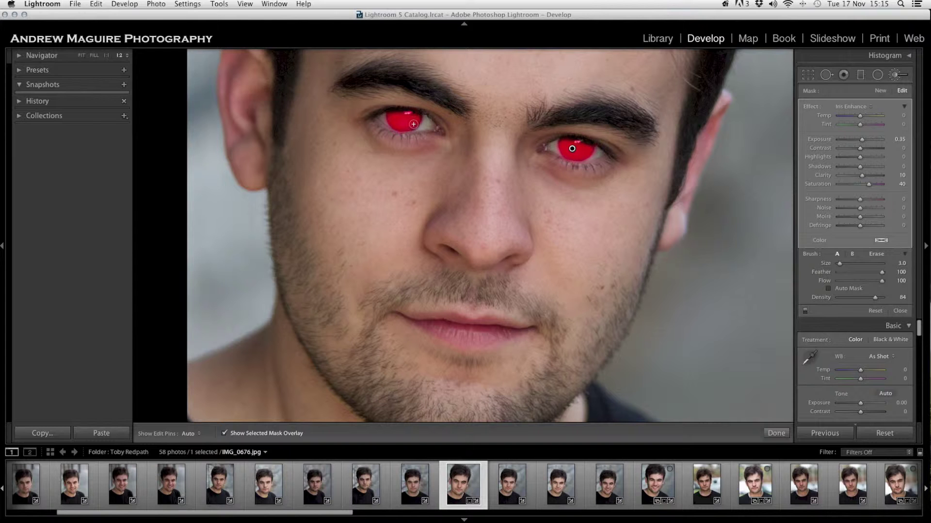
key("h")
key("bracketleft")
key("h")
left_click(259, 435)
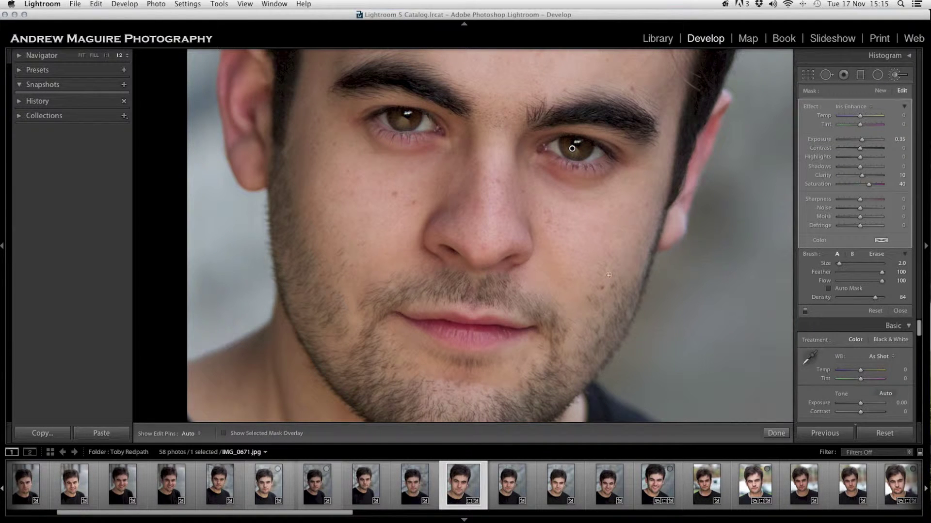
Step: Set the iris adjustment to Exposure 0.43, Highlights 15, Shadows 11 and Saturation 39, finish the brush edit and check the eyes
left_click_drag(861, 140, 867, 190)
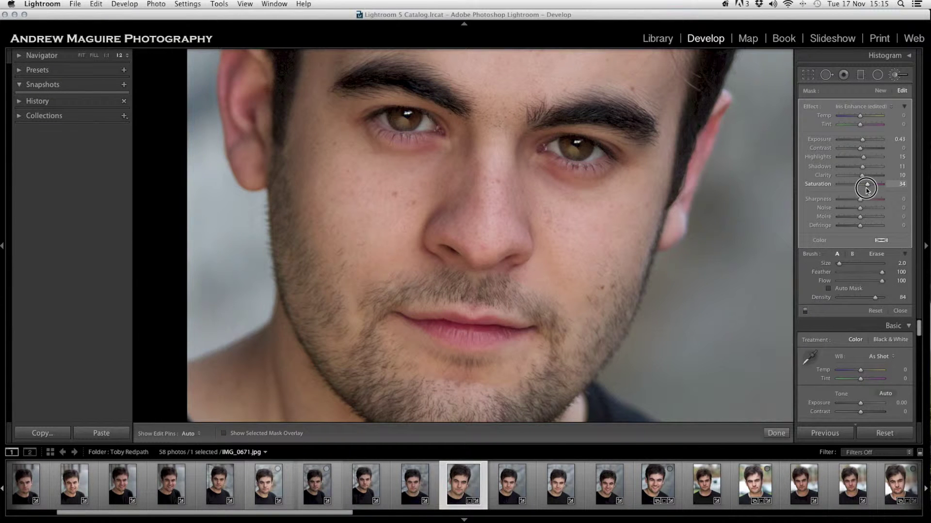
left_click_drag(867, 191, 868, 190)
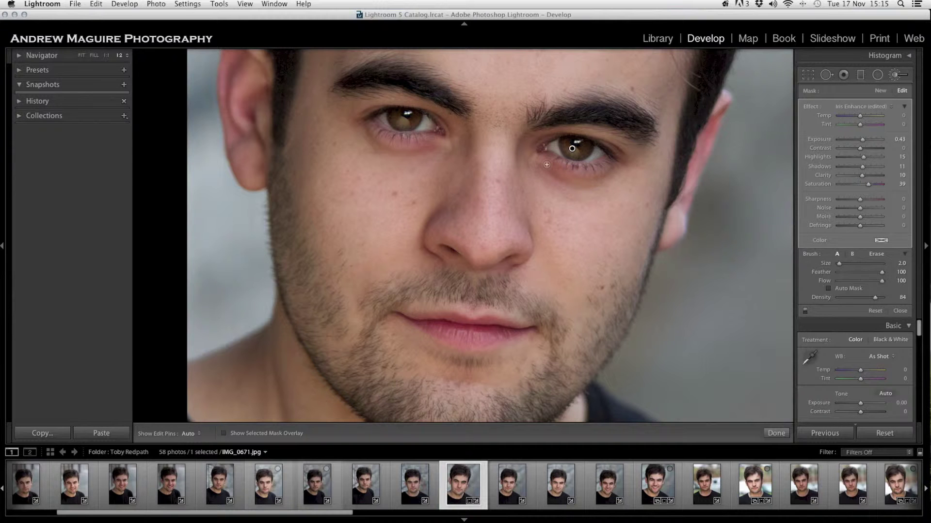
left_click(776, 433)
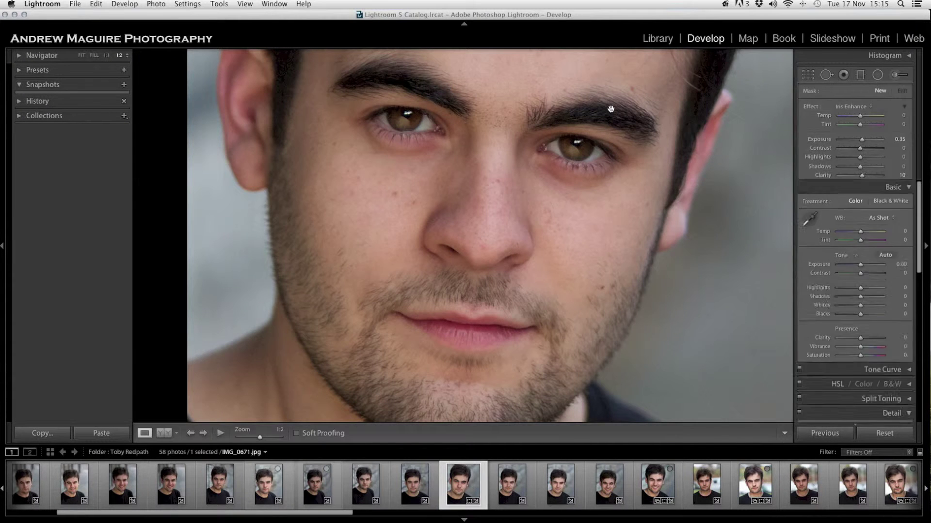
left_click(572, 155)
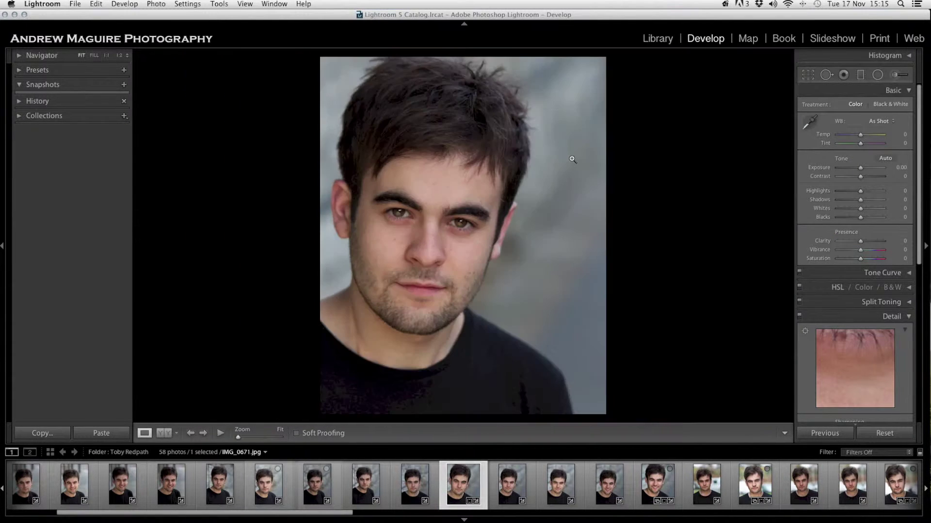
left_click(467, 223)
left_click_drag(447, 255, 557, 178)
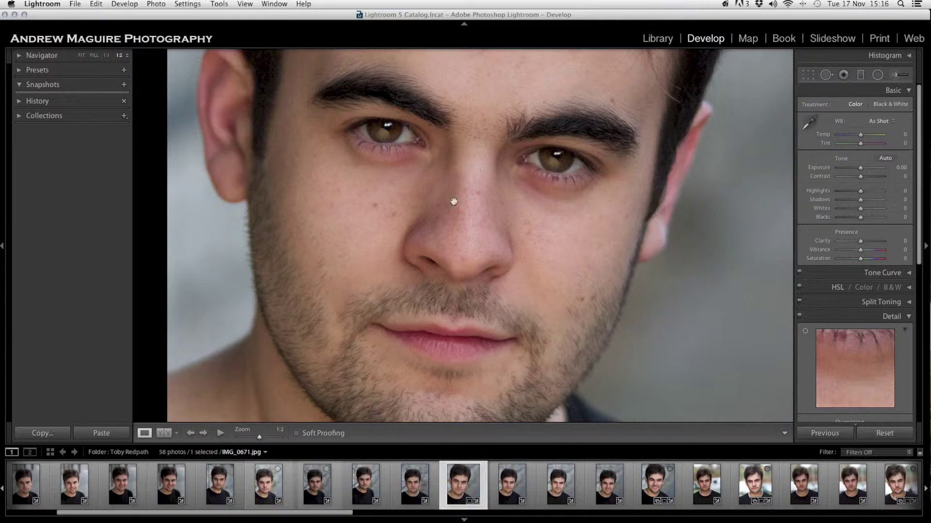
left_click(613, 237)
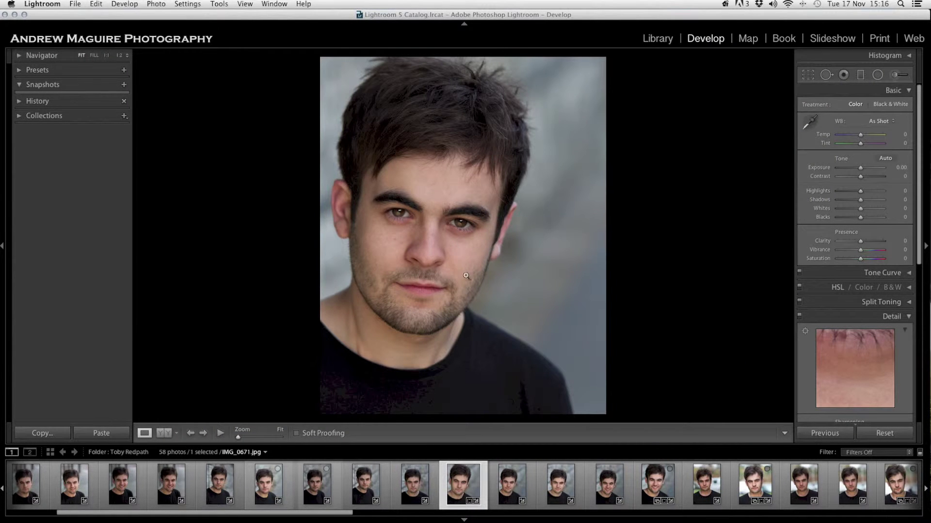
Step: Paint a new Burn (Darken) brush adjustment with Clarity 62 and brush size 9.0 over the beard along the chin and jaw
left_click(443, 252)
left_click_drag(515, 260, 594, 210)
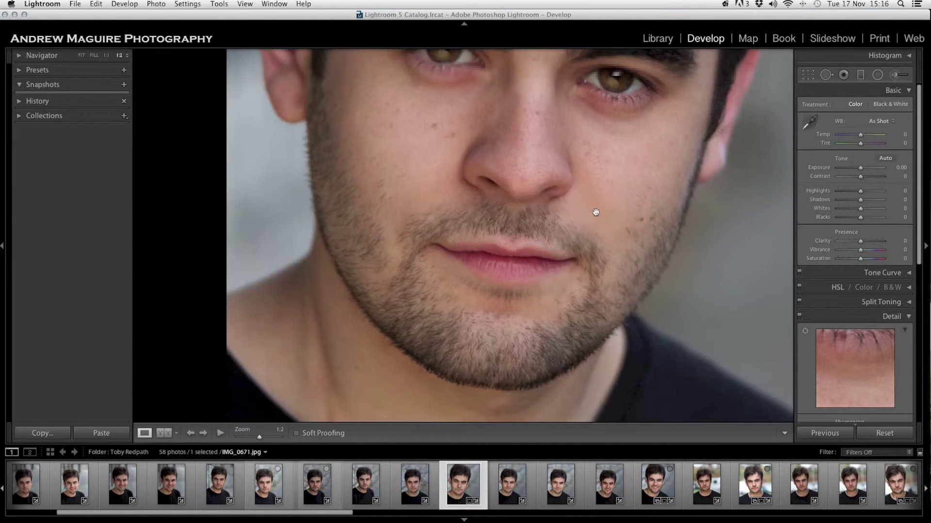
left_click(892, 75)
left_click(858, 105)
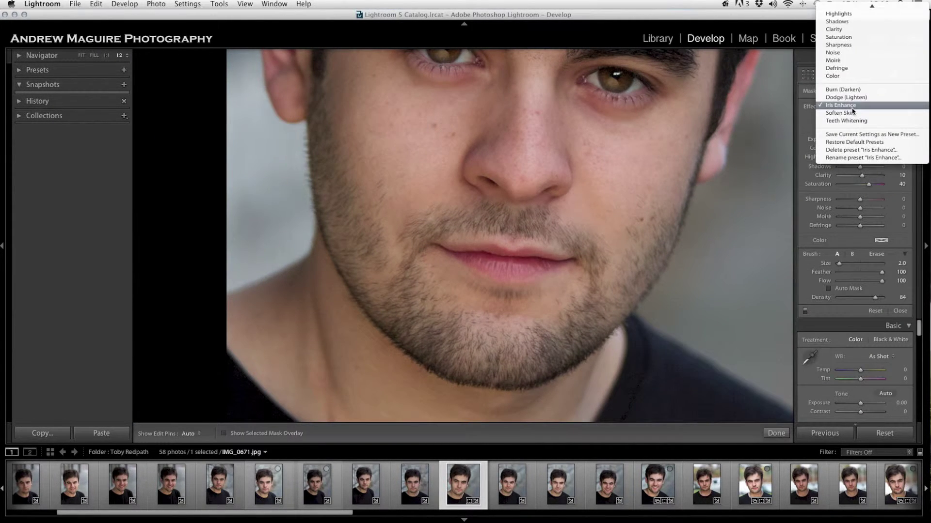
left_click(874, 90)
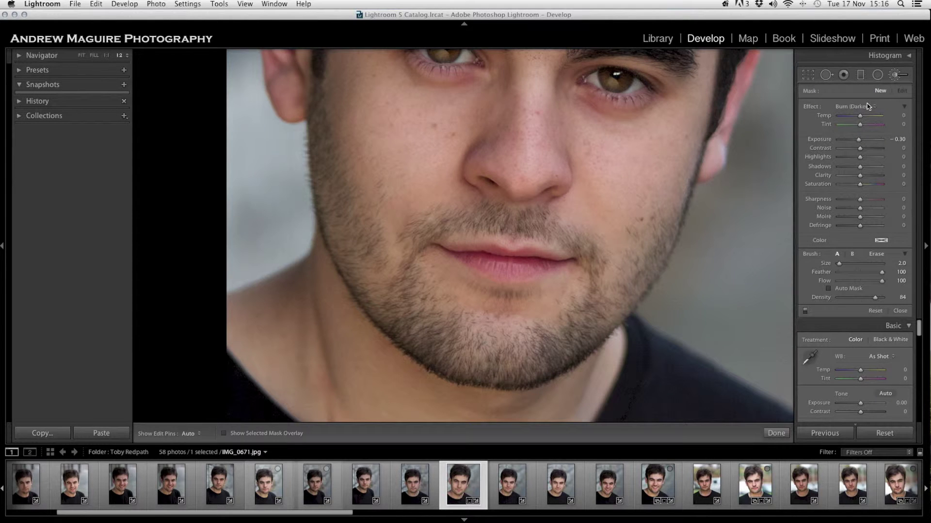
left_click_drag(861, 175, 872, 175)
key("h")
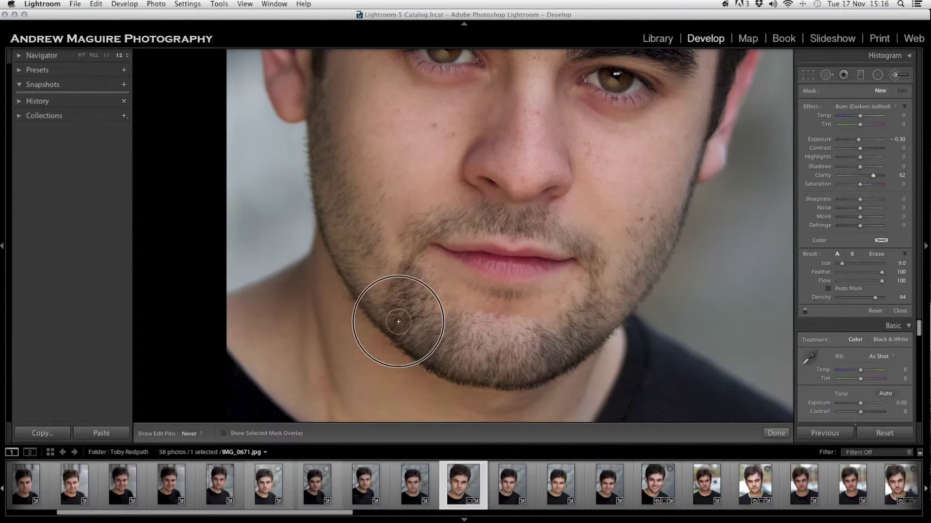
mouse_move(434, 351)
left_mouse_down()
mouse_move(464, 362)
mouse_move(442, 326)
mouse_move(464, 344)
mouse_move(532, 353)
mouse_move(523, 360)
mouse_move(534, 364)
mouse_move(556, 350)
mouse_move(514, 338)
mouse_move(576, 316)
mouse_move(595, 260)
mouse_move(605, 302)
mouse_move(619, 290)
mouse_move(613, 302)
mouse_move(638, 231)
left_mouse_up()
key("h")
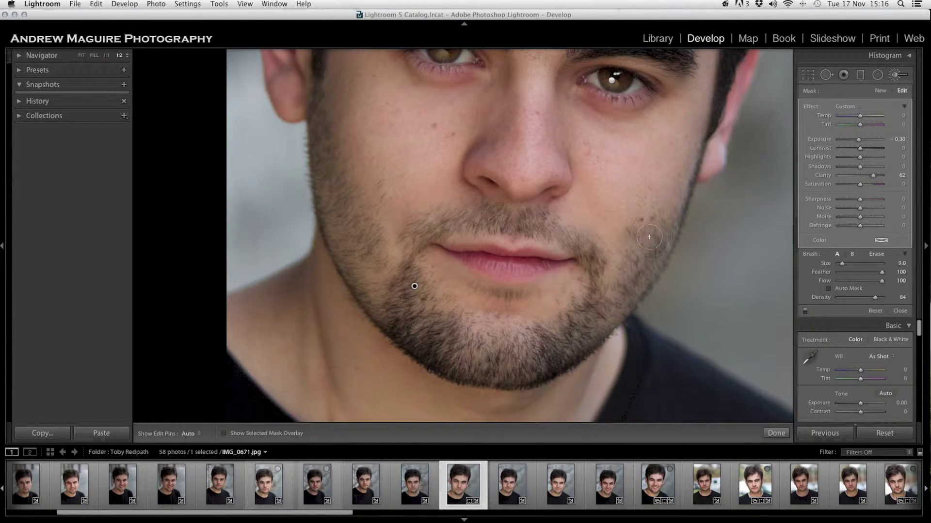
Step: Extend the beard adjustment over the sideburn, cheek stubble and moustache with brush size 8.0, and finish the brush edit
scroll(644, 243, "up", 5)
scroll(583, 258, "down", 6)
scroll(534, 342, "up", 5)
scroll(485, 325, "down", 5)
key("h")
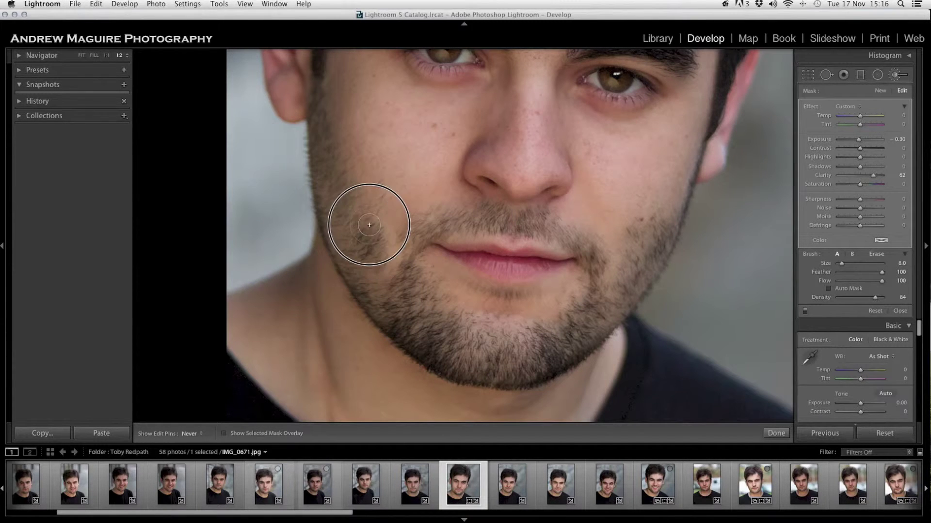
mouse_move(356, 203)
left_mouse_down()
mouse_move(328, 150)
mouse_move(322, 100)
mouse_move(323, 180)
left_mouse_up()
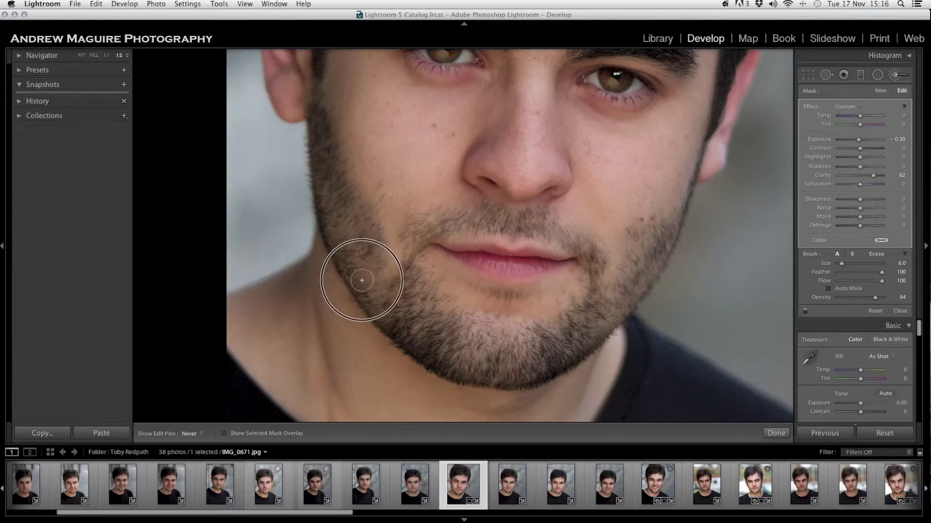
key("h")
key("h")
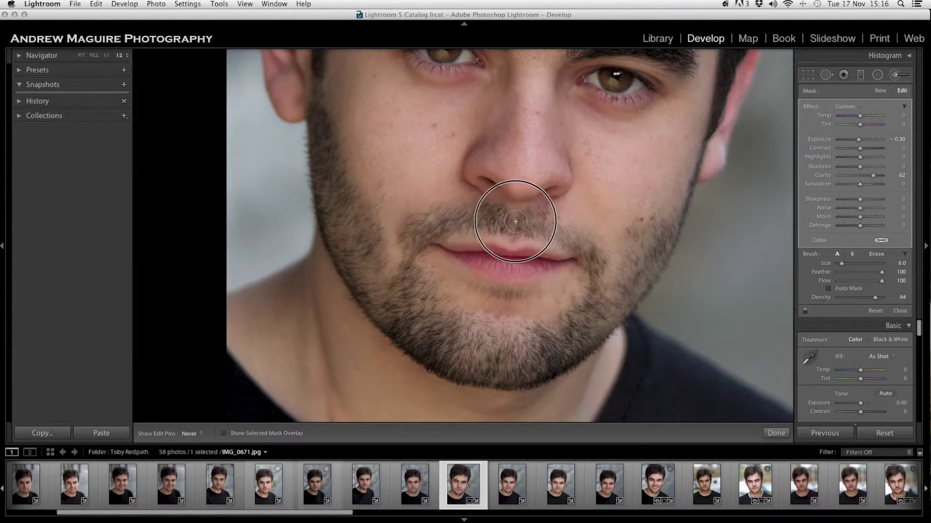
key("h")
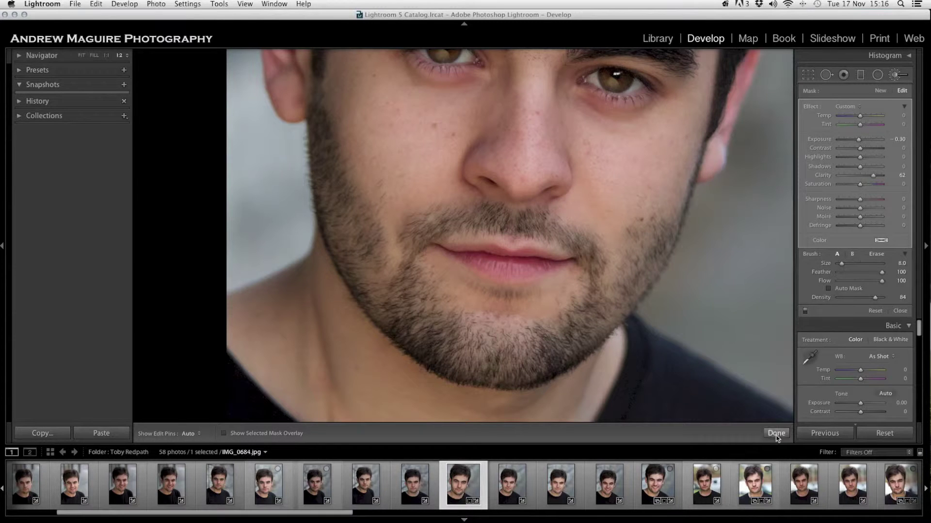
left_click(776, 433)
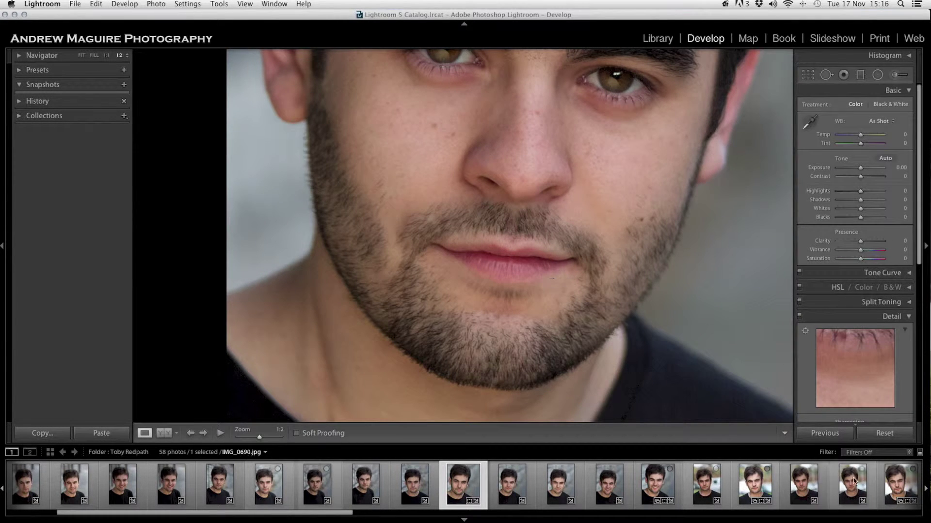
Step: Reopen the beard brush adjustment for editing and show its selected mask overlay over the chin and jaw
left_click(650, 322)
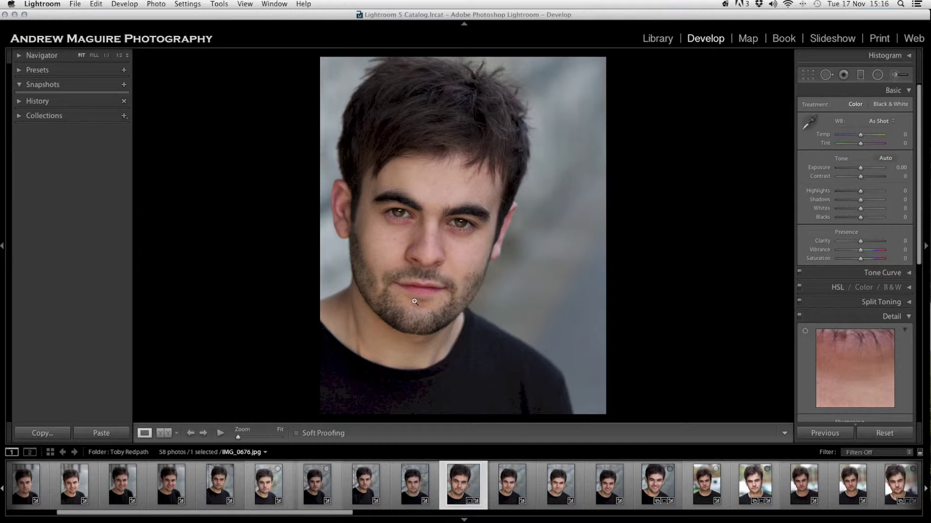
left_click(387, 287)
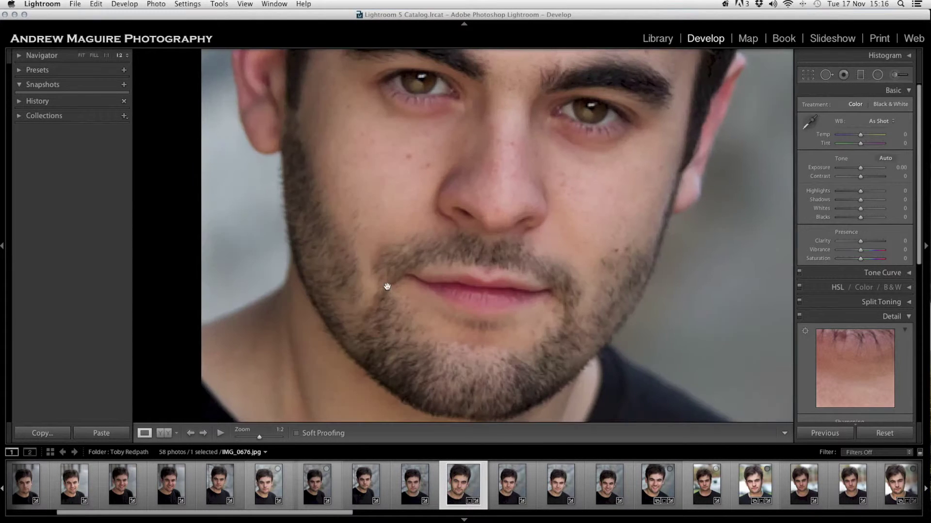
left_click(894, 76)
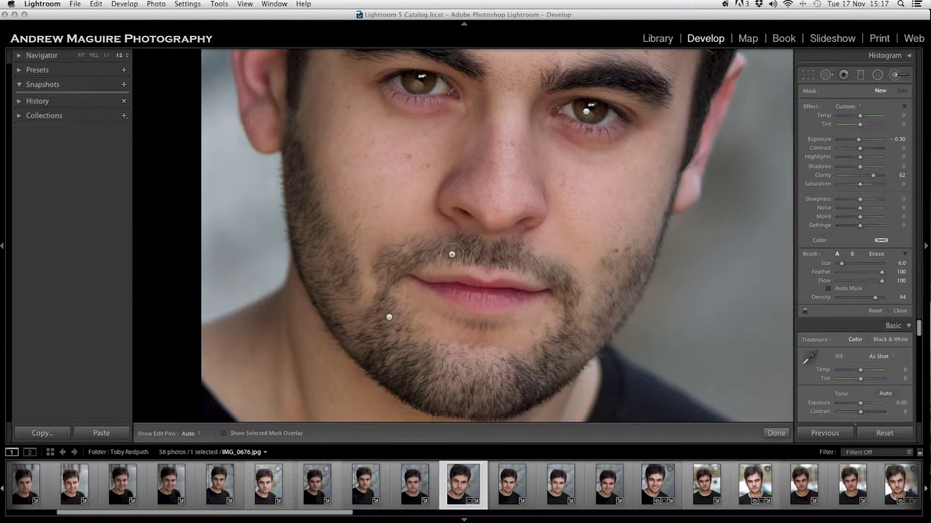
left_click(389, 317)
key("alt")
key("h")
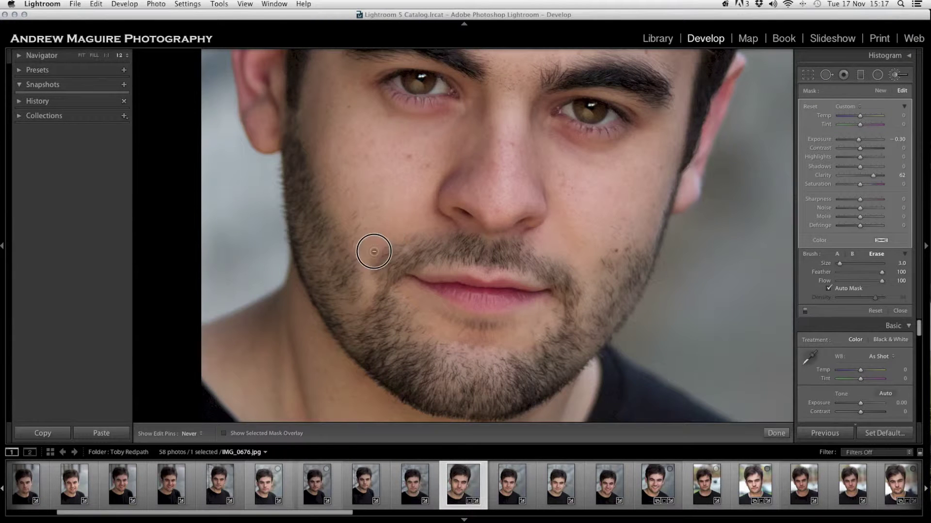
key("h")
left_click(259, 435)
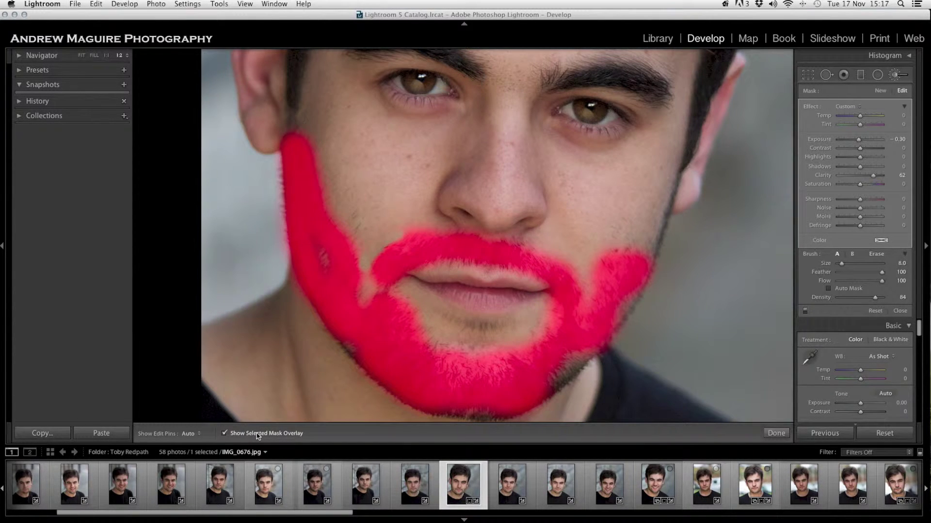
left_click(258, 436)
left_click(258, 435)
key("alt")
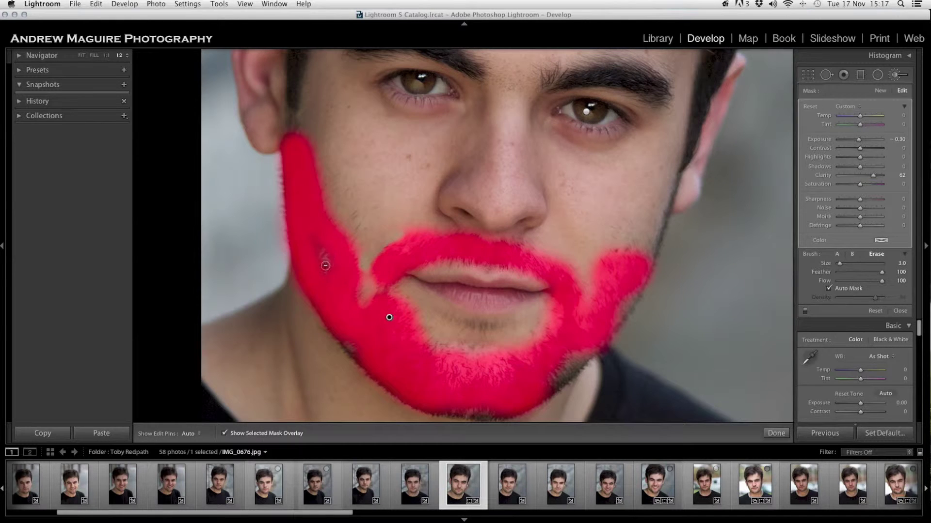
Step: Fill the gaps in the beard mask along the cheek and lower jaw and below the lower lip with brush size 6.0
key("h")
mouse_move(357, 303)
left_mouse_down()
mouse_move(348, 333)
mouse_move(361, 356)
mouse_move(457, 402)
mouse_move(520, 394)
mouse_move(567, 350)
mouse_move(556, 375)
mouse_move(577, 353)
mouse_move(539, 386)
left_mouse_up()
key("h")
key("h")
mouse_move(468, 333)
left_mouse_down()
mouse_move(461, 322)
mouse_move(519, 322)
mouse_move(455, 324)
mouse_move(434, 310)
left_mouse_up()
key("h")
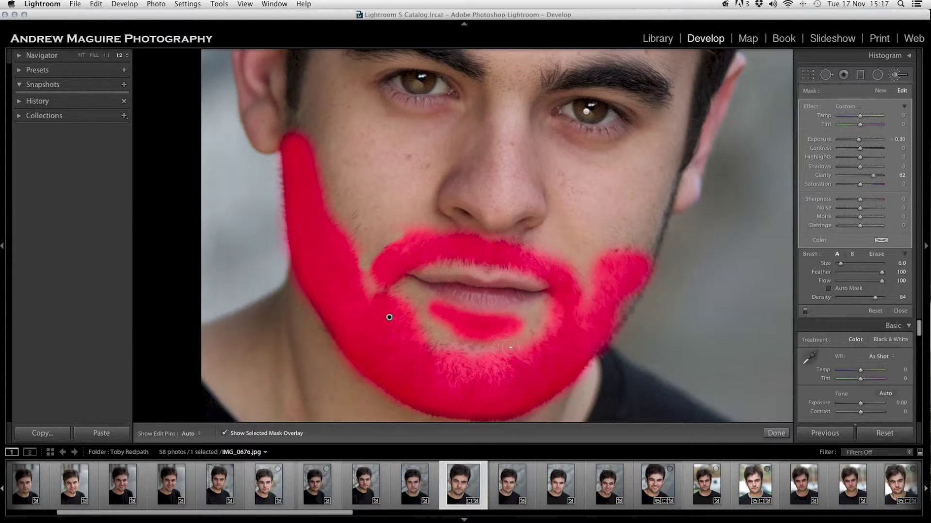
Step: Extend the beard mask over the moustache and the far cheek and jaw edge, finish the brush edit and view the whole portrait
key("h")
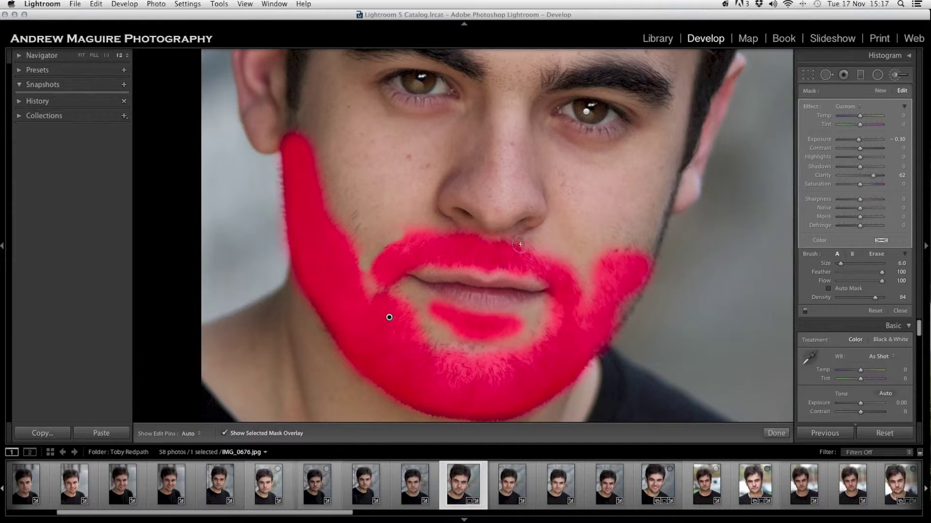
key("h")
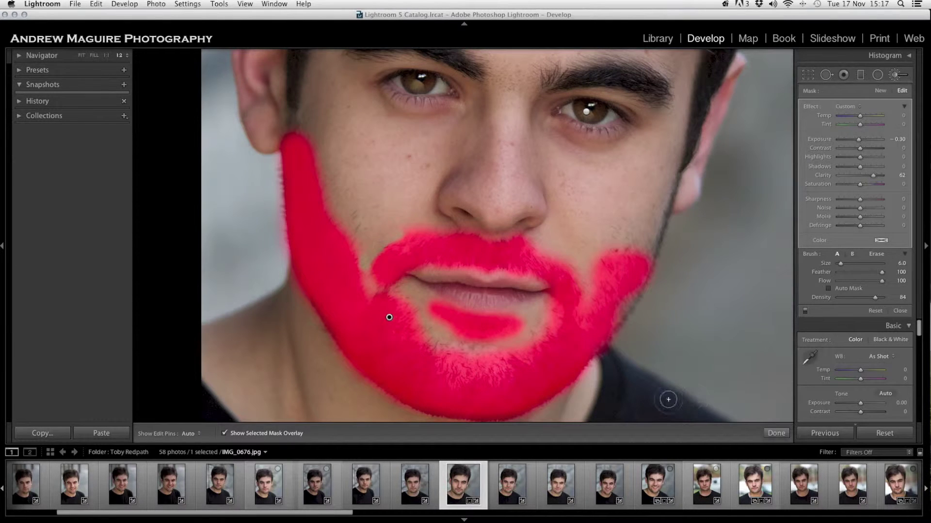
key("h")
left_click_drag(579, 280, 588, 285)
key("h")
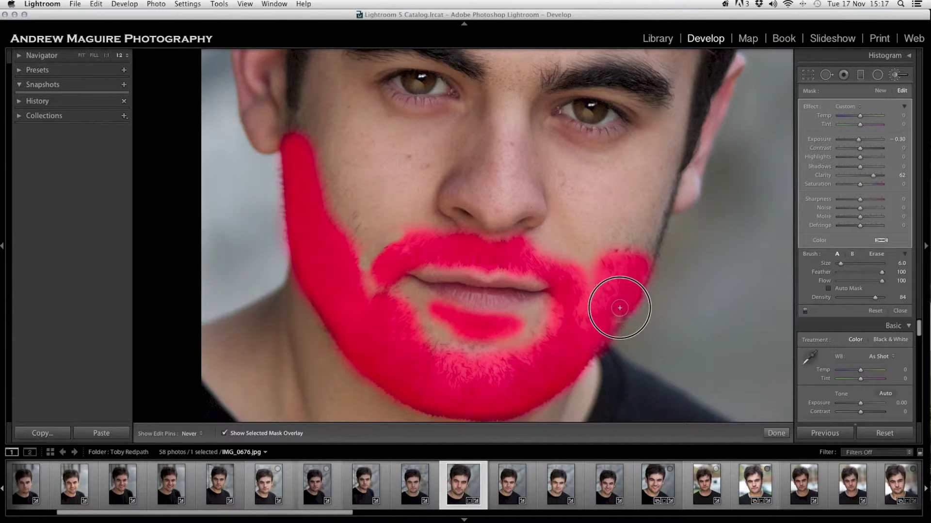
left_click(776, 433)
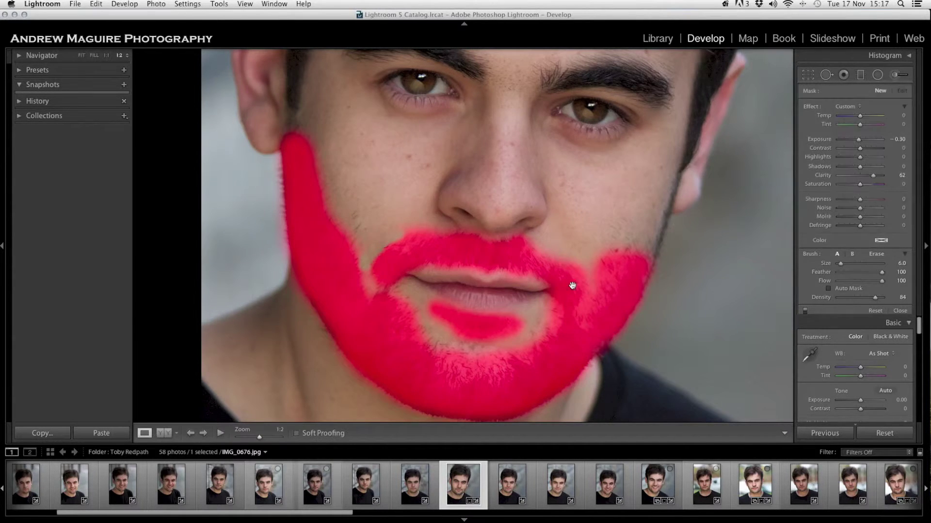
left_click(571, 286)
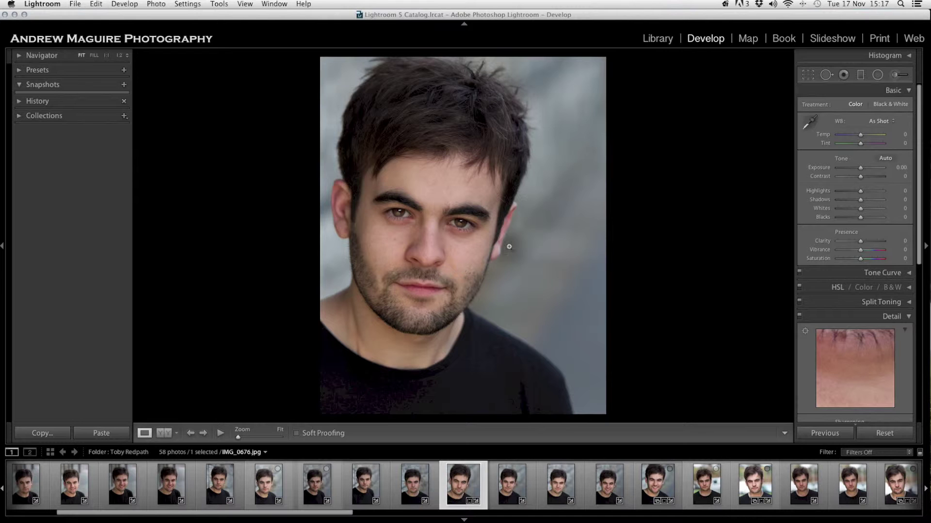
Step: Reselect the beard adjustment, hide its mask overlay, set Exposure to 0.00 and Clarity to 39, and finish the brush edit
left_click_drag(436, 266, 548, 249)
left_click(434, 283)
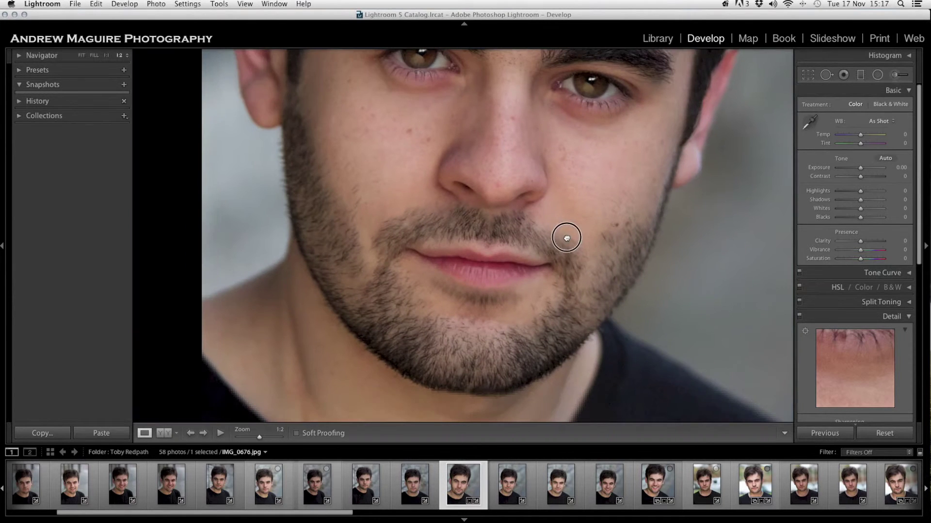
left_click(898, 76)
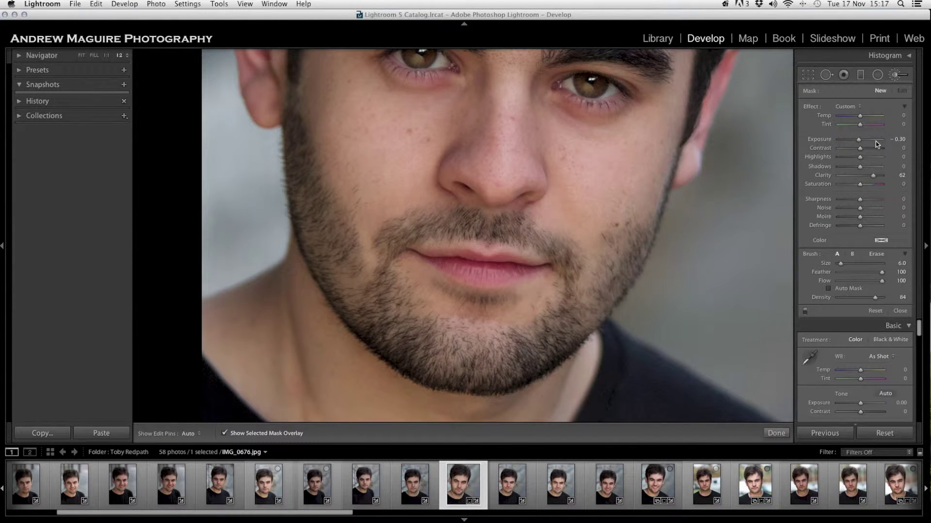
left_click_drag(858, 140, 861, 143)
left_click(861, 143)
mouse_move(861, 143)
left_mouse_down()
mouse_move(838, 145)
mouse_move(862, 146)
left_mouse_up()
left_click(390, 291)
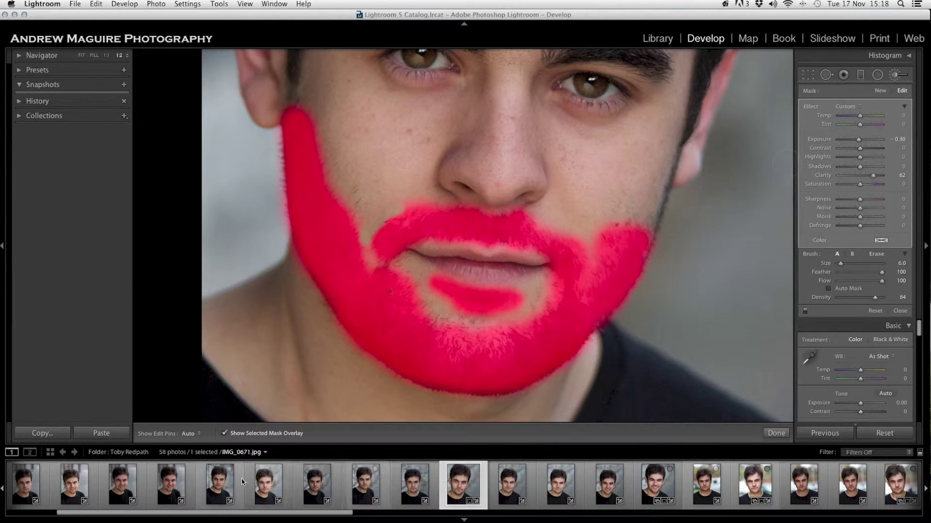
left_click(285, 436)
mouse_move(858, 140)
left_mouse_down()
mouse_move(838, 141)
mouse_move(873, 139)
mouse_move(860, 142)
left_mouse_up()
left_click_drag(874, 179, 868, 177)
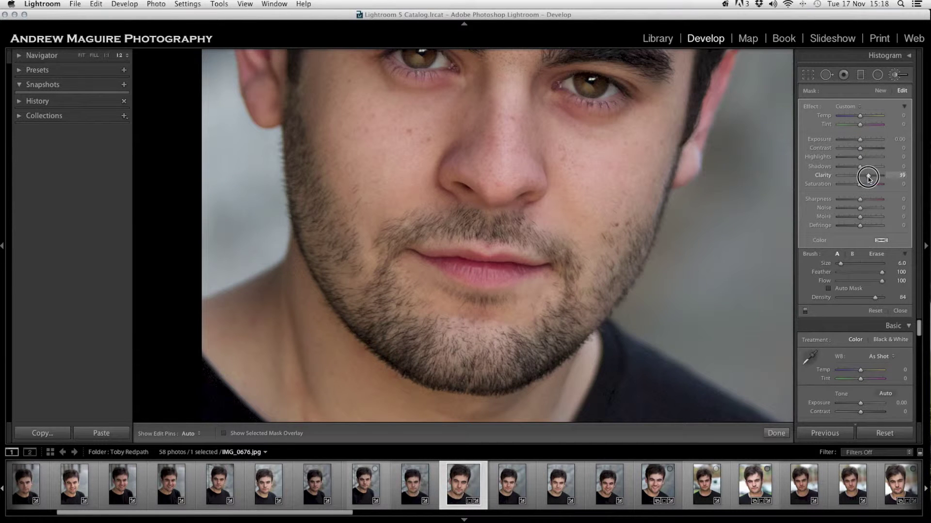
left_click(776, 433)
Step: Compare the whole portrait before and after the retouching
left_click(667, 342)
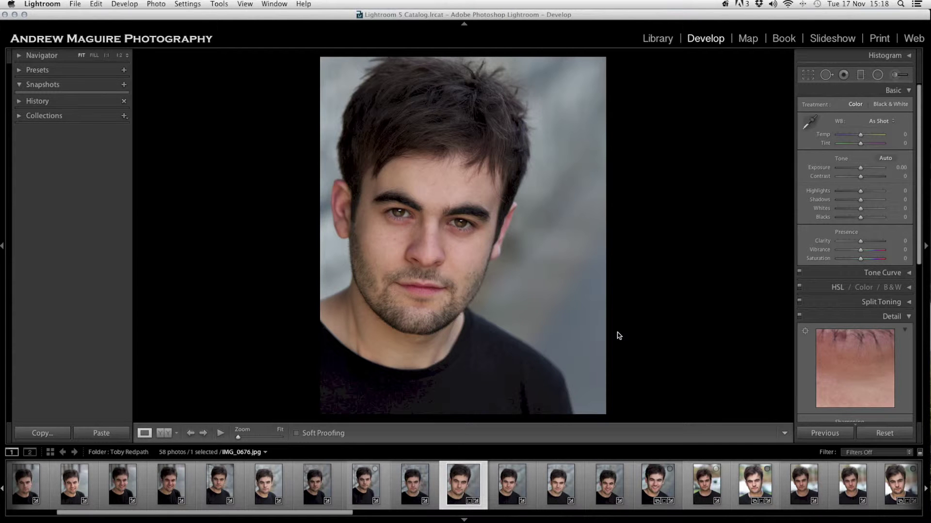
key("backslash")
key("backslash")
key("backslash")
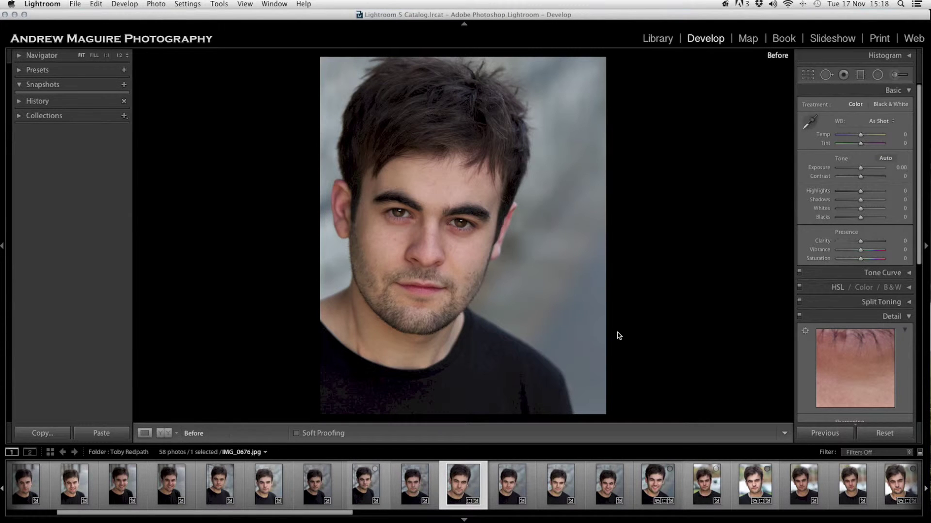
key("backslash")
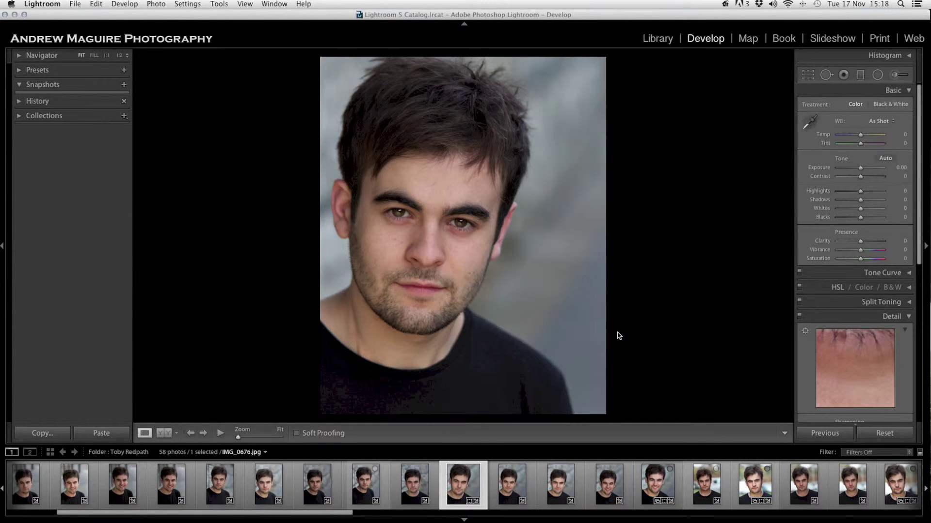
Step: Heal the blemishes on the nose tip and between the eyebrows with a size 28 spot brush and finish the spot edit
left_click(446, 254)
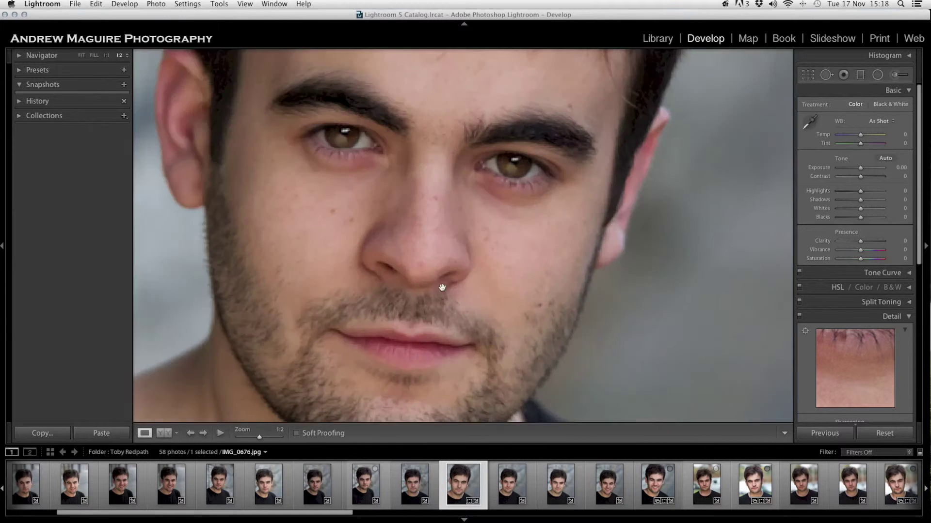
left_click(824, 75)
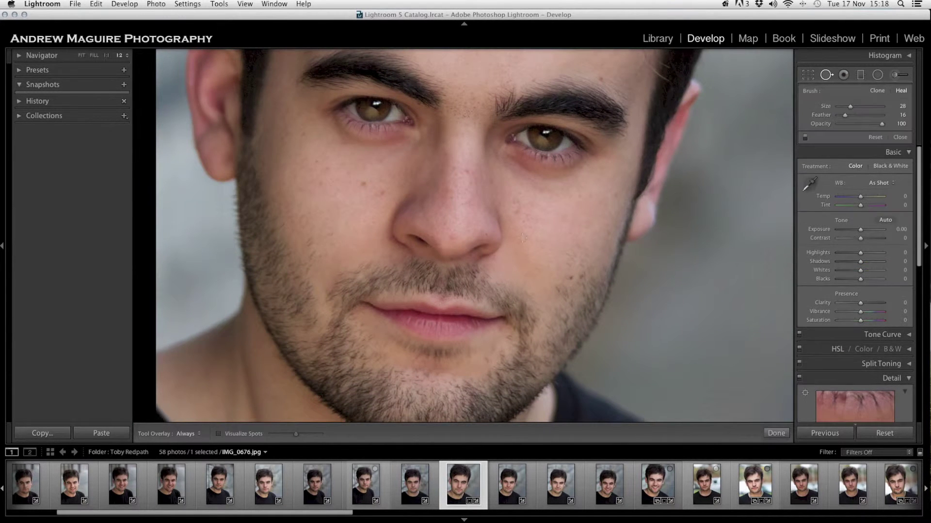
left_click(453, 238)
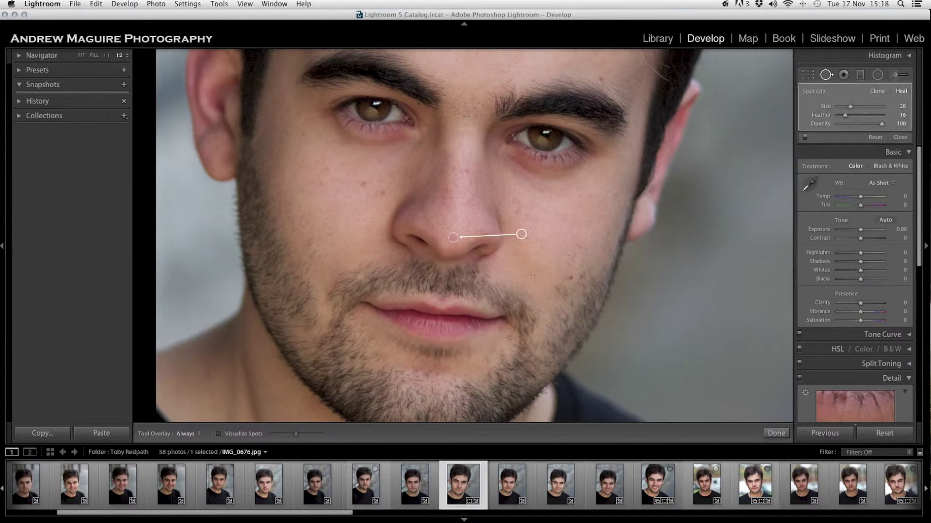
left_click(464, 116)
mouse_move(497, 166)
left_mouse_down()
mouse_move(470, 143)
mouse_move(467, 119)
mouse_move(478, 105)
mouse_move(465, 133)
left_mouse_up()
left_click(457, 119)
left_click(778, 432)
left_click(583, 307)
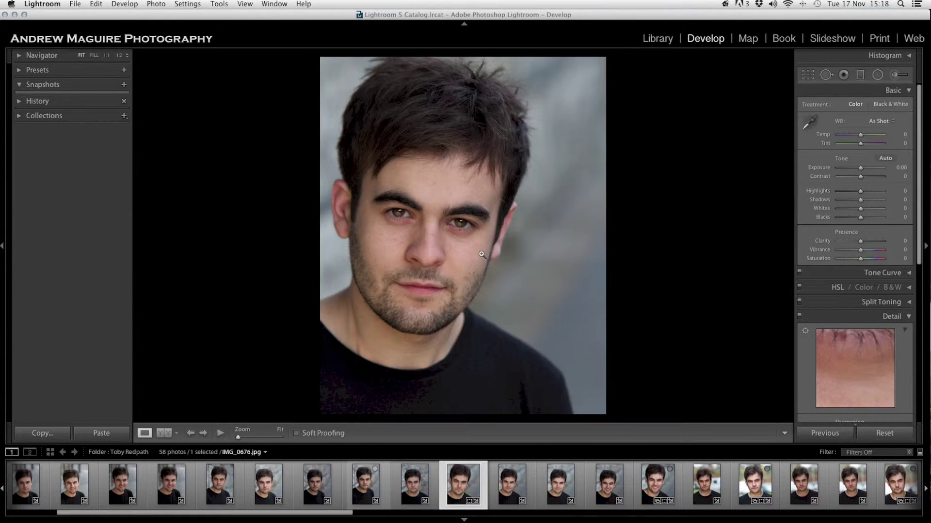
Step: Heal the small blemish on the bridge of the nose with the size 28 spot brush and finish the spot edit
left_click(443, 260)
left_click_drag(451, 258, 508, 206)
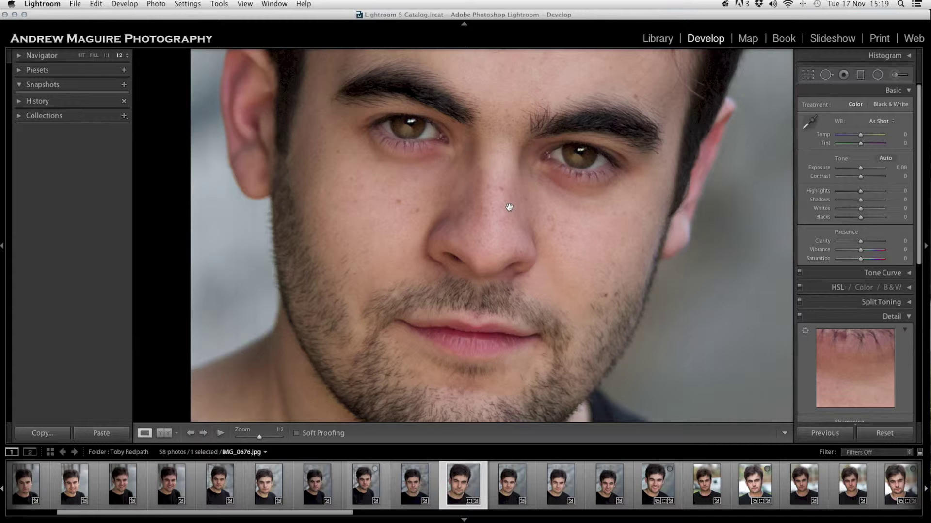
left_click(825, 74)
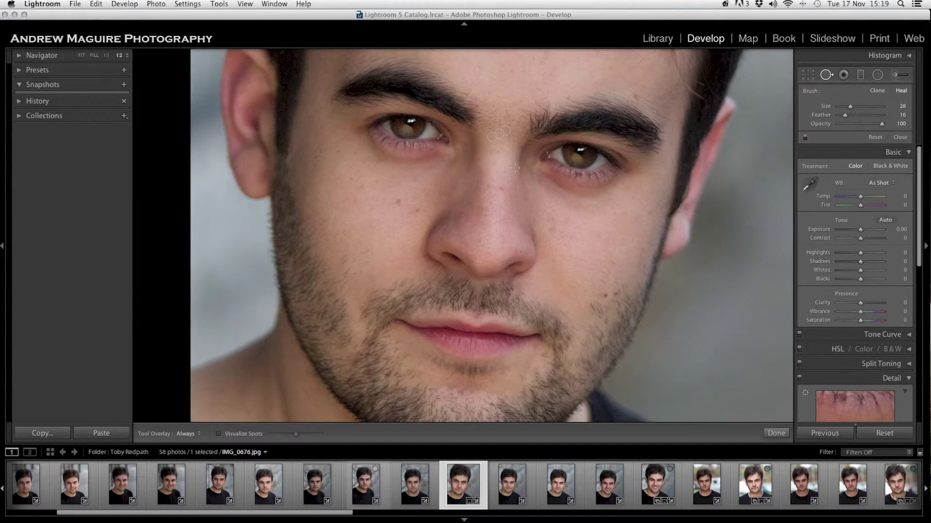
left_click(500, 190)
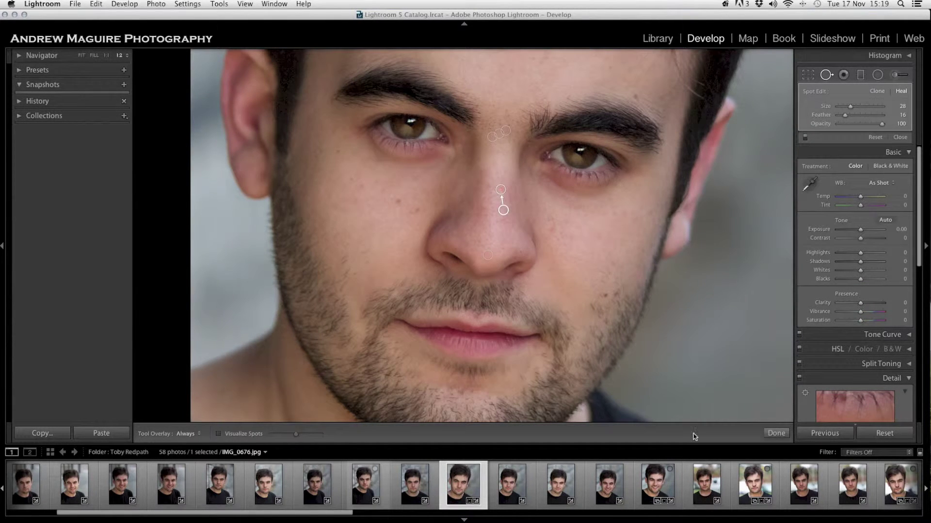
left_click(776, 433)
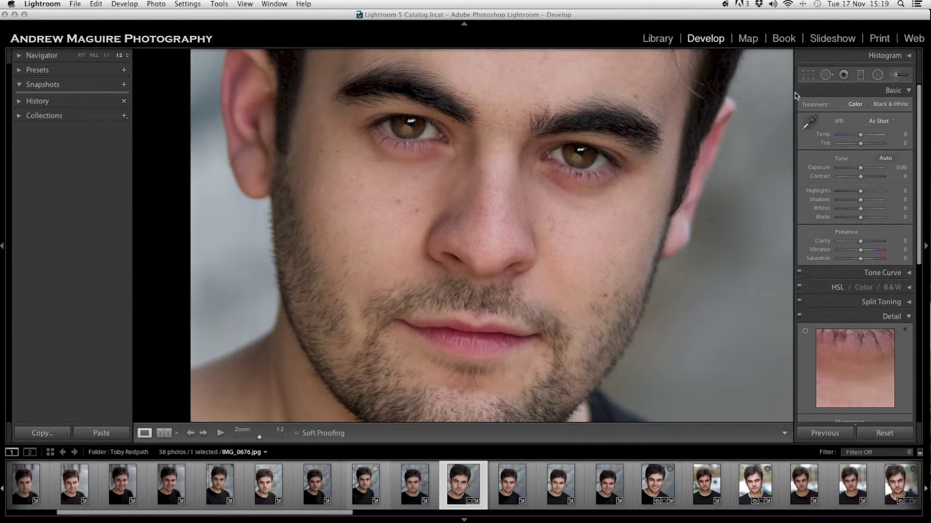
Step: Heal the crease under the eye on the image's left, sampling the skin directly below it, and finish the spot edit
left_click(826, 75)
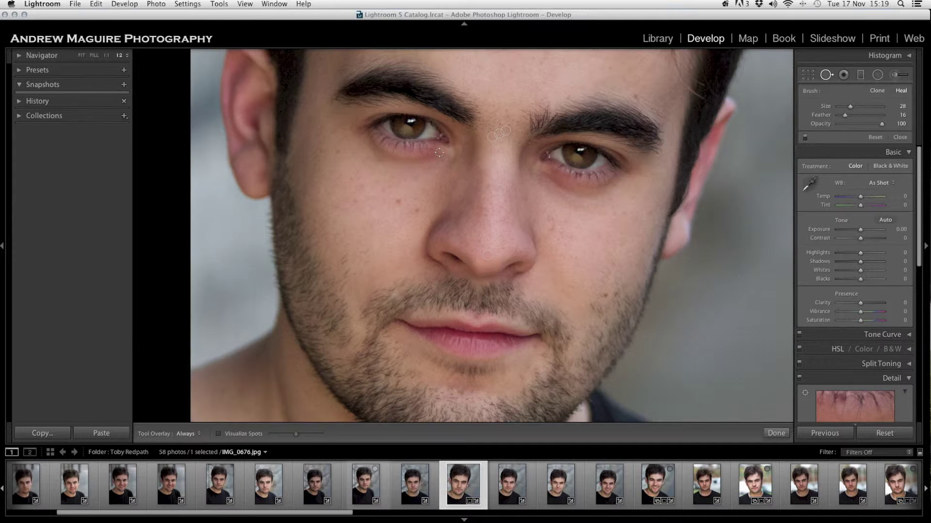
mouse_move(440, 152)
left_mouse_down()
mouse_move(404, 159)
mouse_move(367, 137)
left_mouse_up()
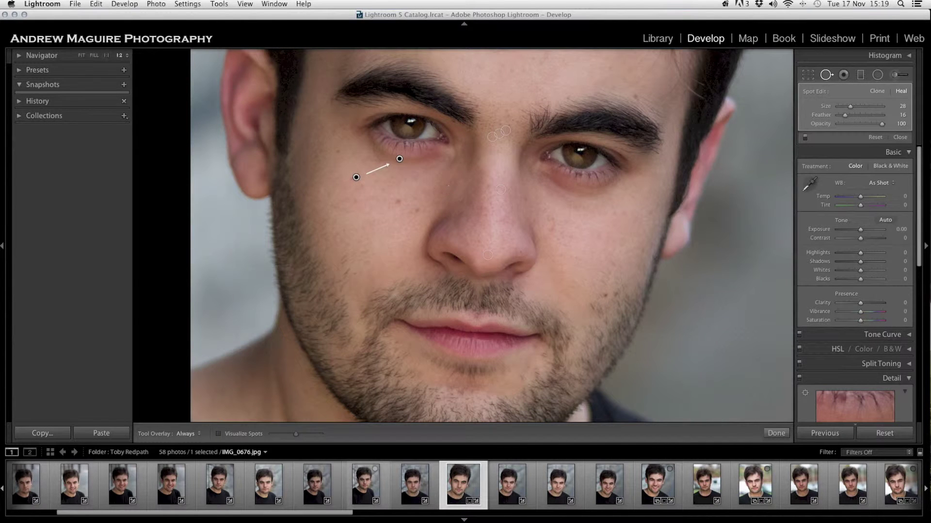
left_click_drag(356, 177, 419, 173)
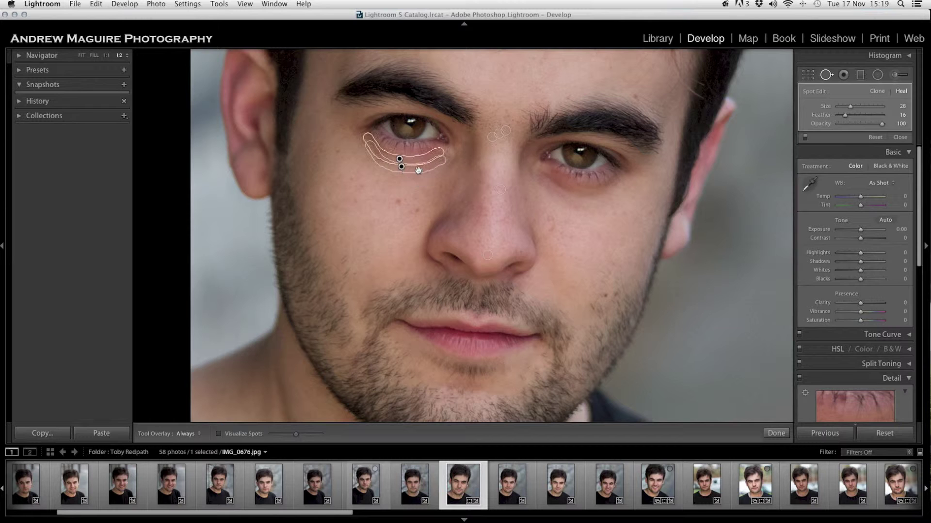
left_click(775, 434)
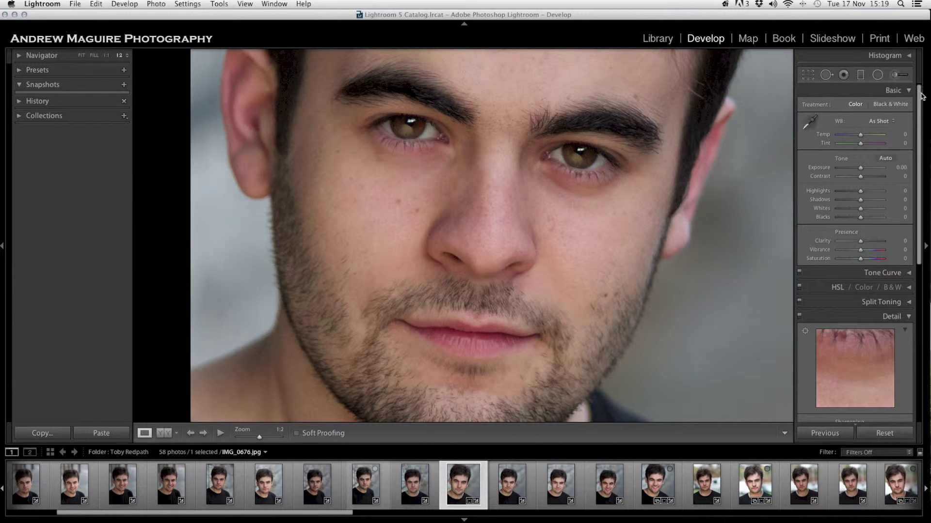
Step: Soften the skin under the eye on the image's left with the Soften Skin adjustment brush at size 4.0
left_click(895, 76)
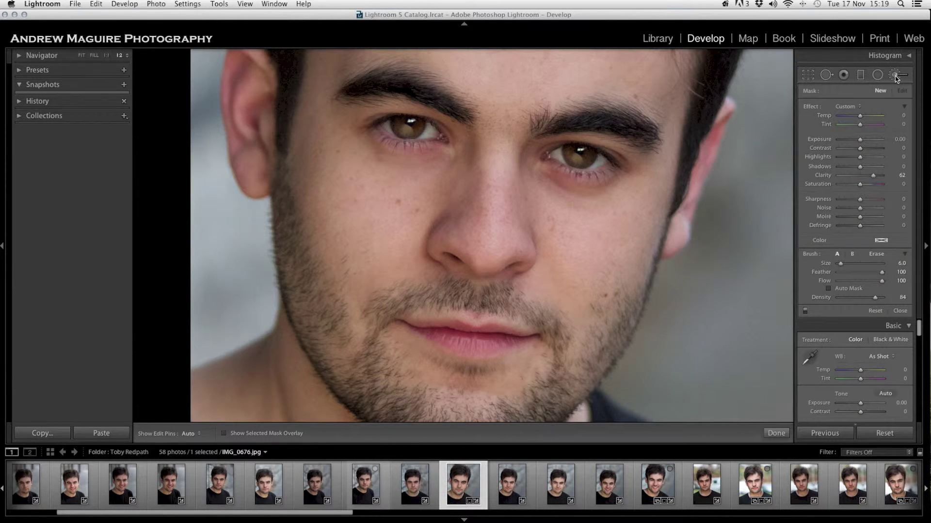
left_click(848, 106)
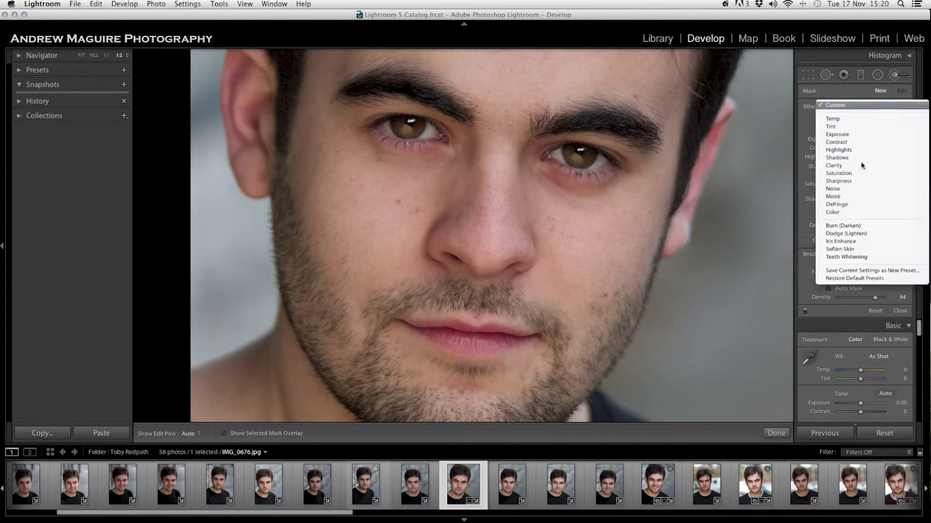
left_click(866, 249)
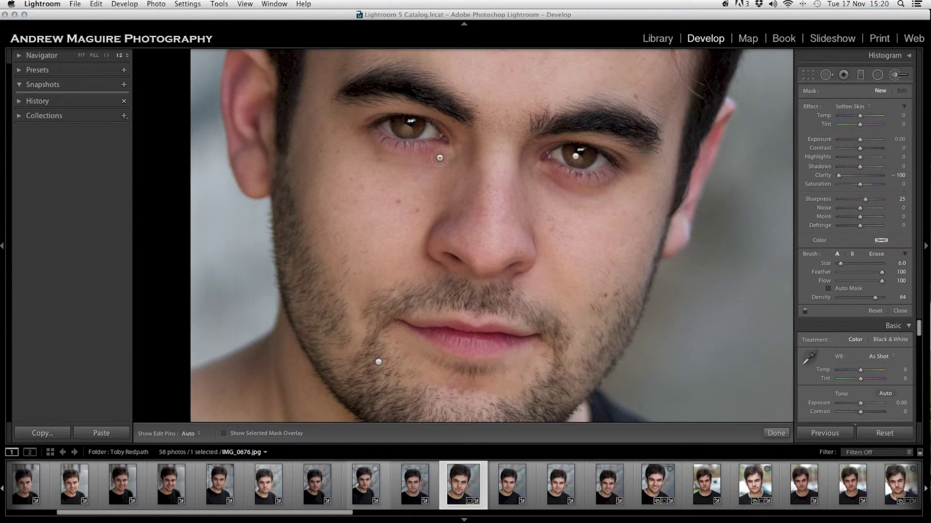
key("bracketleft")
key("bracketleft")
key("h")
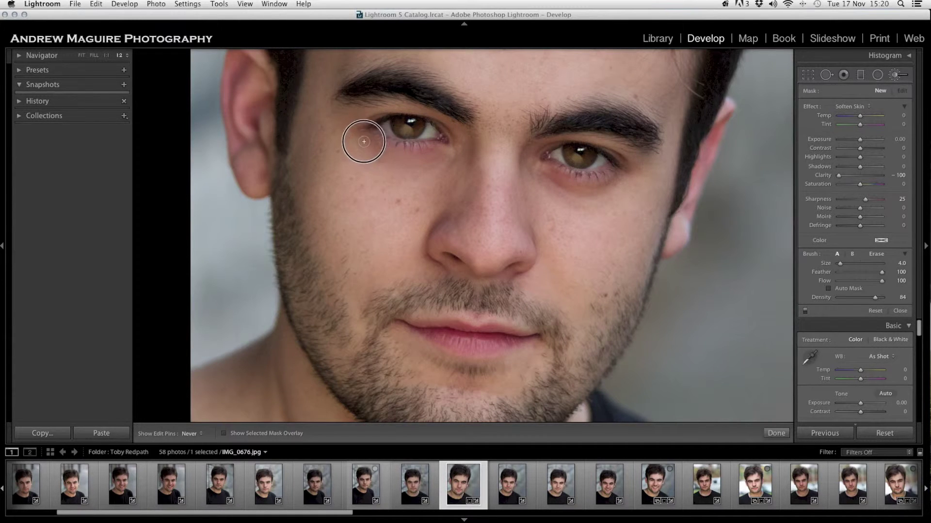
key("h")
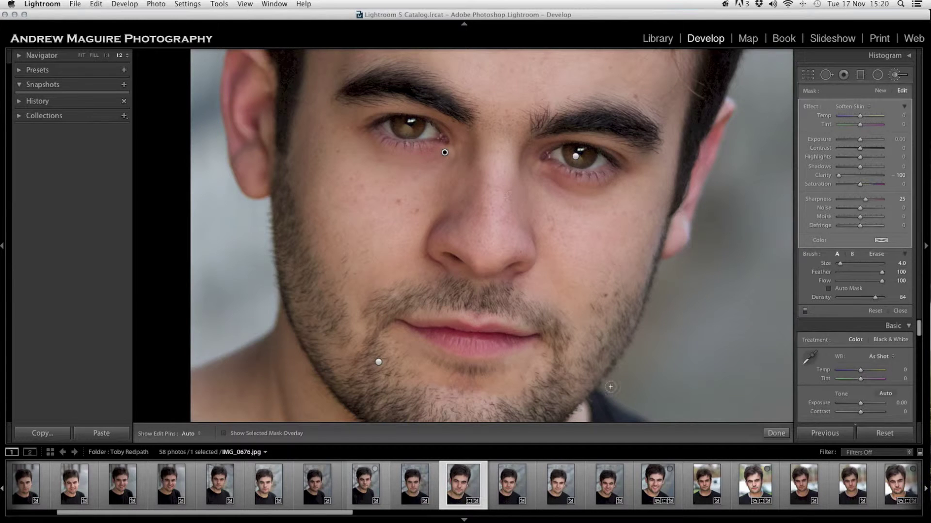
Step: Compare the close-up of the face before and after the retouching
key("backslash")
key("backslash")
key("backslash")
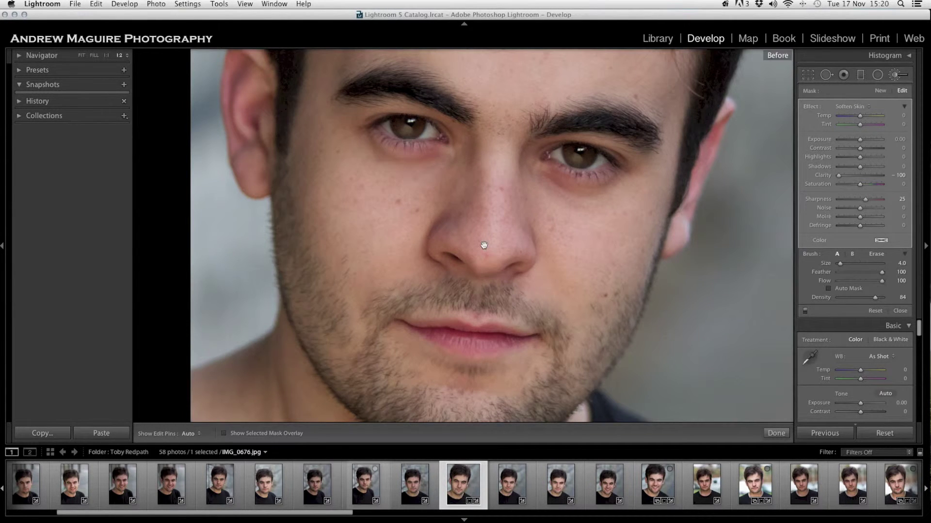
key("backslash")
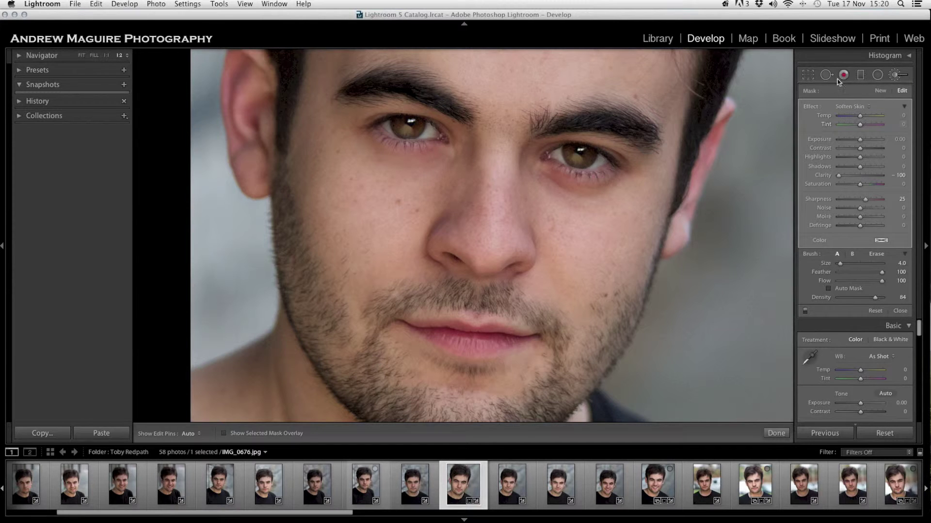
Step: Heal the crease under the eye on the image's right, sampling the skin directly below it, and finish the spot edit
mouse_move(536, 172)
left_mouse_down()
mouse_move(567, 188)
mouse_move(617, 180)
left_mouse_up()
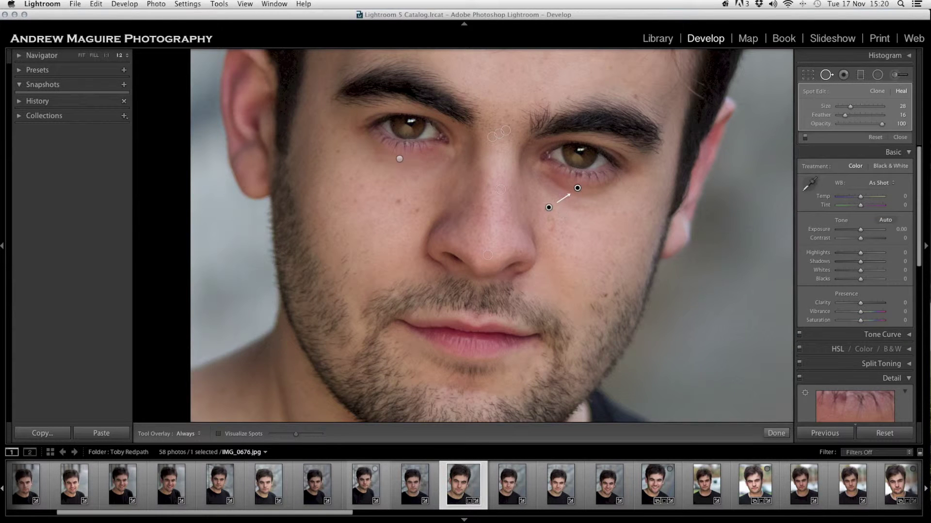
left_click_drag(588, 205, 588, 199)
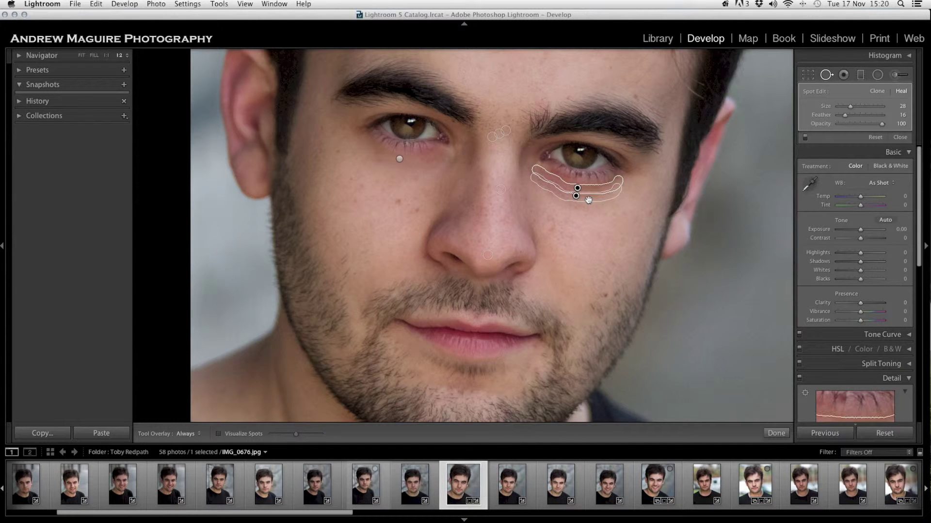
left_click(776, 433)
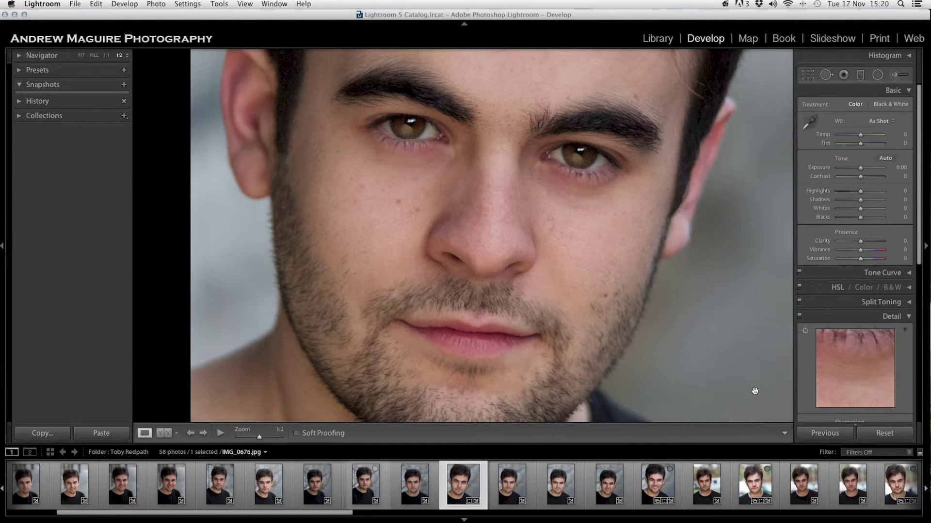
Step: Paint Soften Skin at brush size 4.0 under the eye on the image's right and finish the brush edit
left_click(893, 76)
key("h")
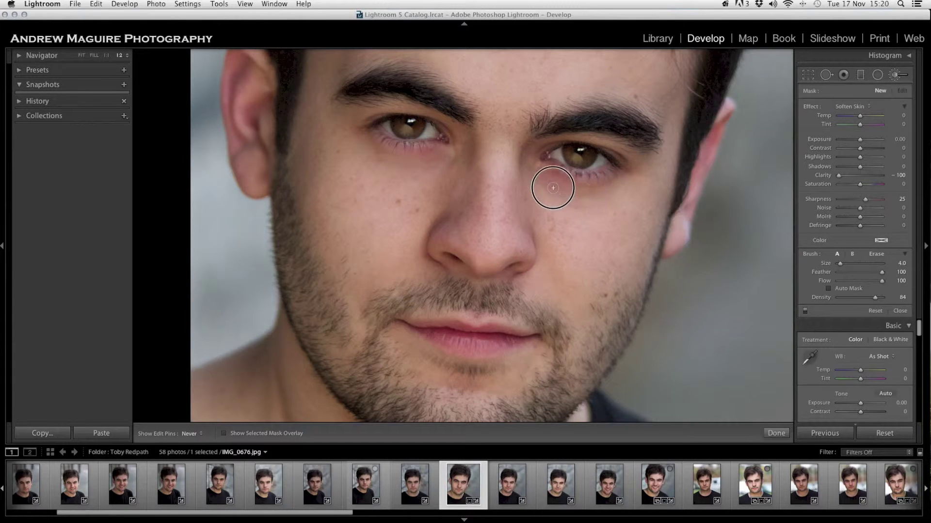
left_click_drag(570, 192, 615, 184)
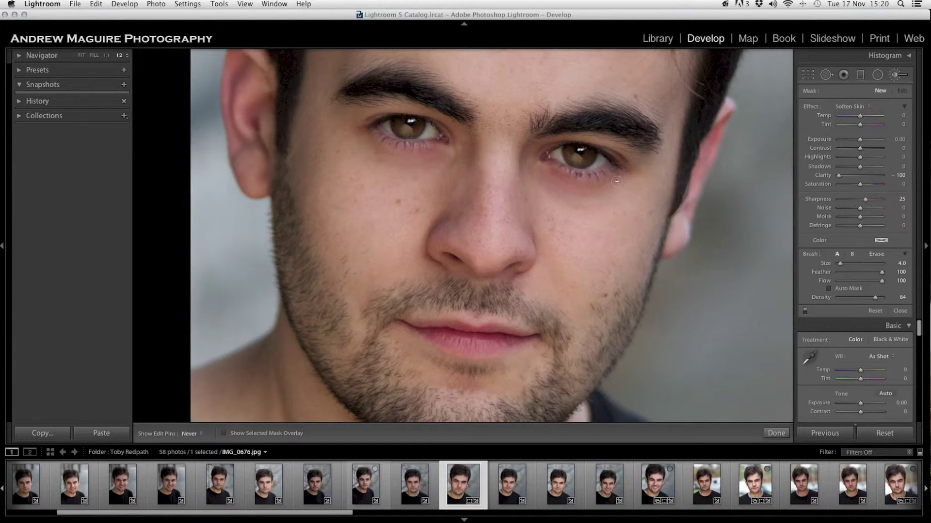
key("h")
left_click(776, 433)
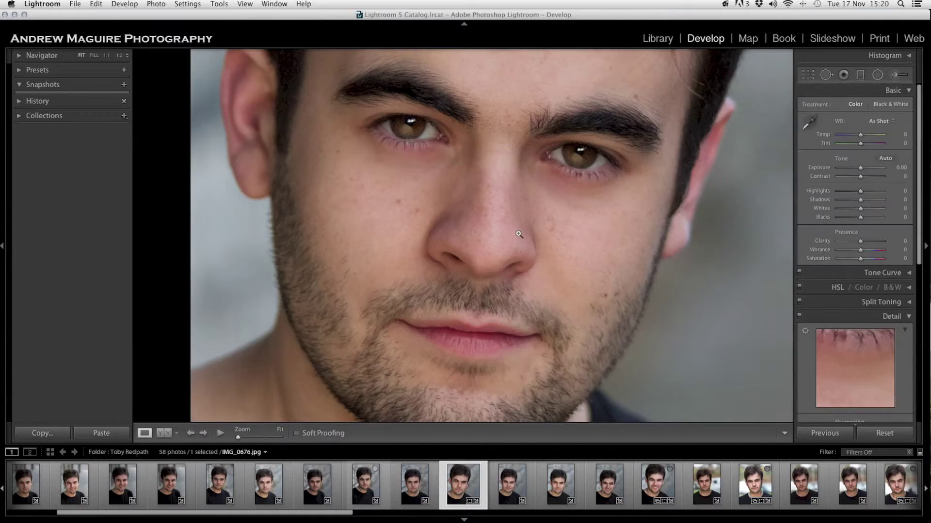
Step: Heal the marks in the middle of the forehead and above the eyebrow on the image's left, reducing the spot brush to size 23
left_click(528, 232)
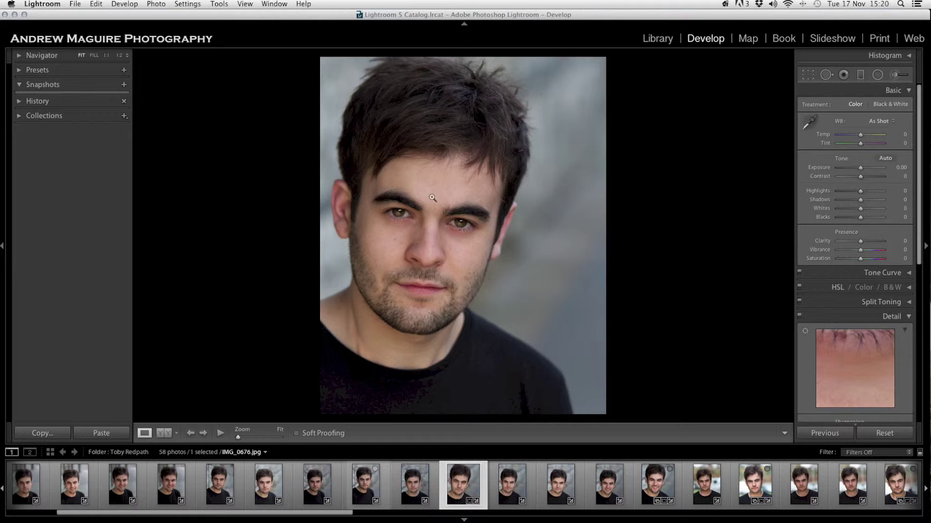
left_click(442, 143)
left_click_drag(461, 189, 463, 217)
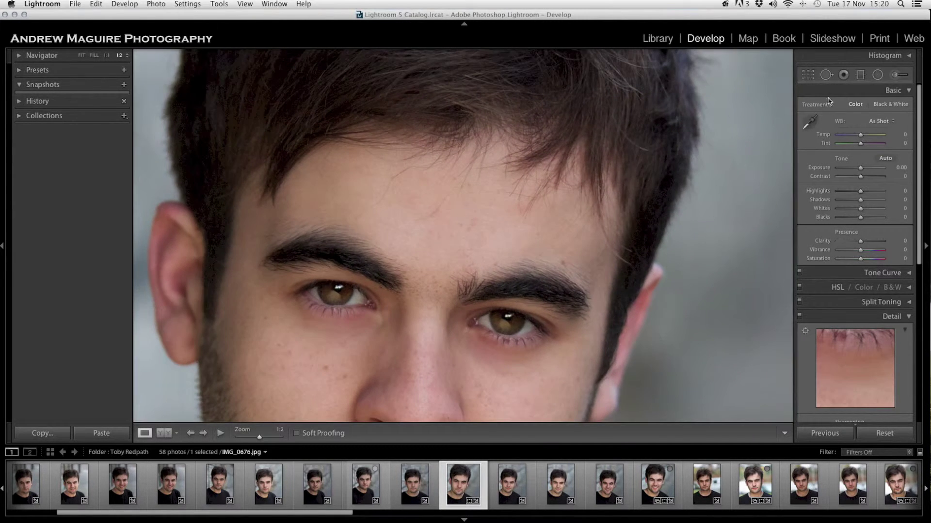
left_click(827, 75)
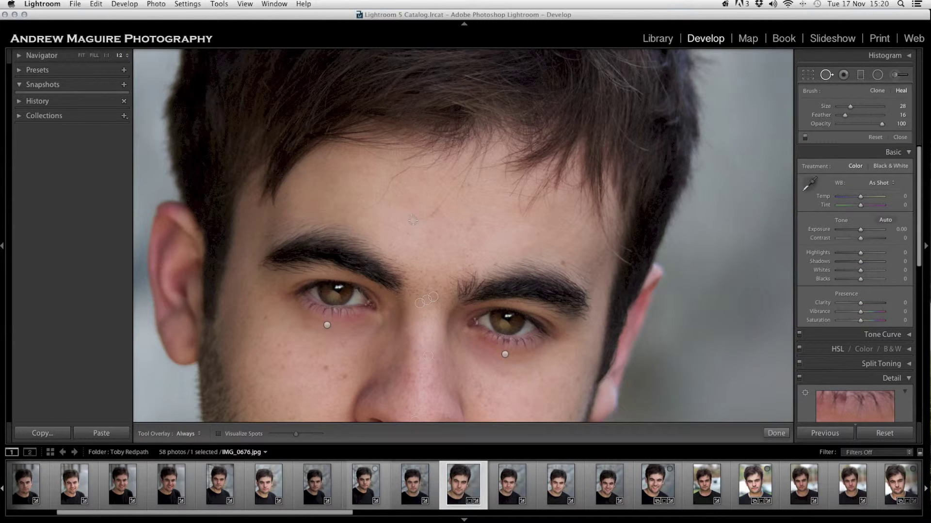
mouse_move(412, 221)
left_mouse_down()
mouse_move(443, 203)
mouse_move(442, 223)
mouse_move(444, 197)
mouse_move(458, 183)
mouse_move(473, 202)
mouse_move(461, 212)
left_mouse_up()
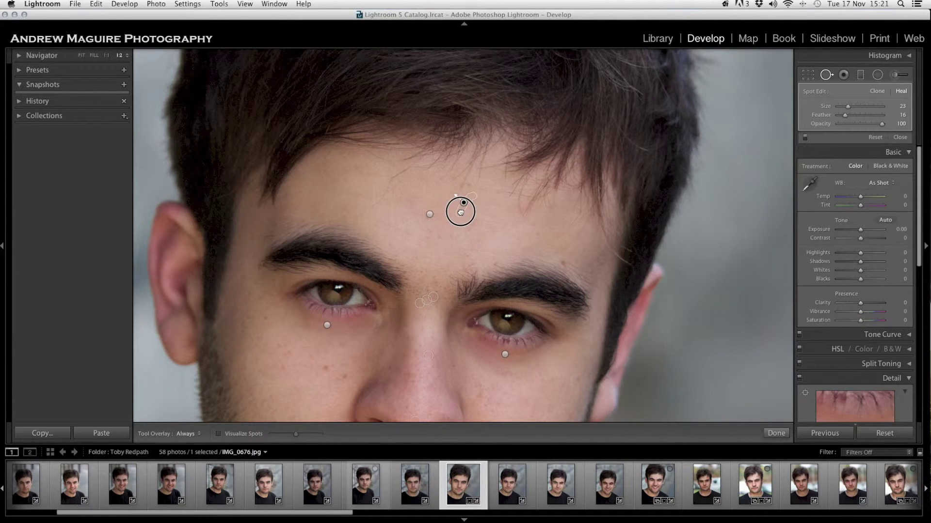
left_click_drag(366, 209, 391, 199)
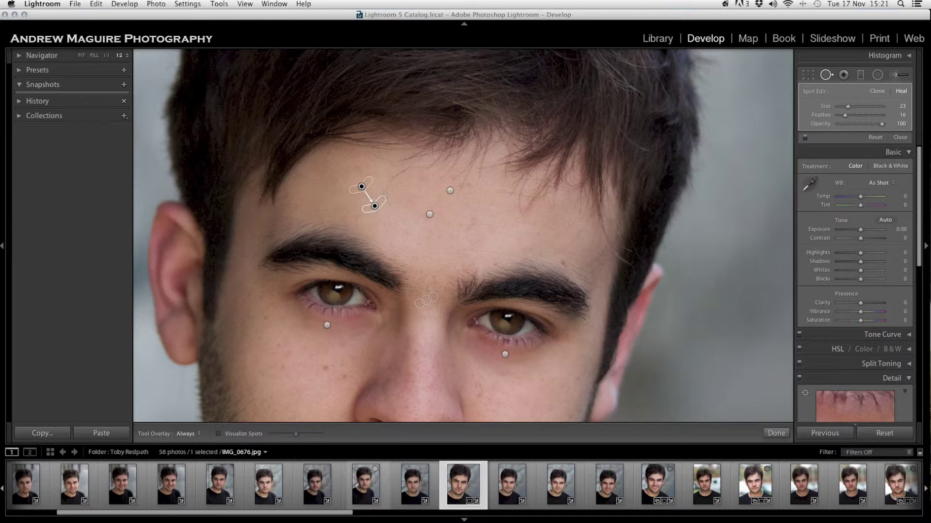
Step: Heal the small marks near the hairline and the line above the eyebrow on the image's right, and finish the spot edit
left_click(385, 191)
key("Escape")
left_click(392, 172)
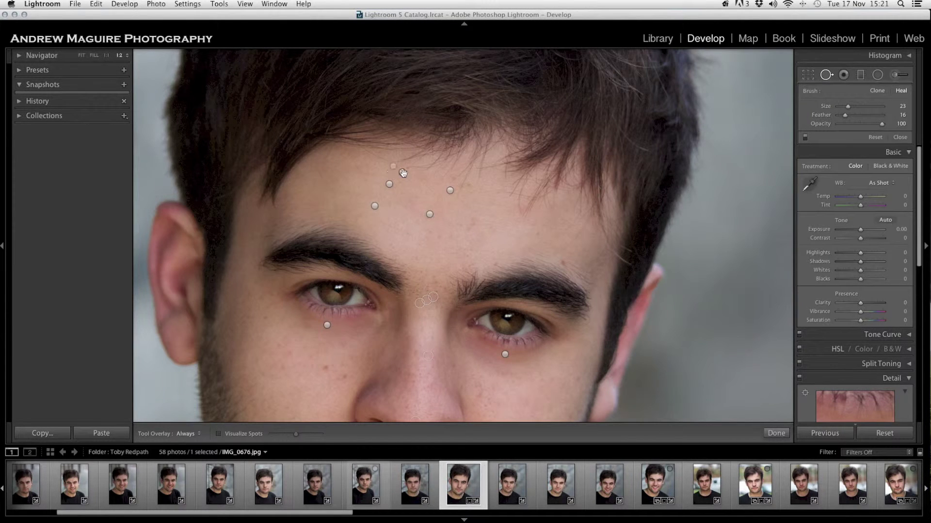
left_click(395, 168)
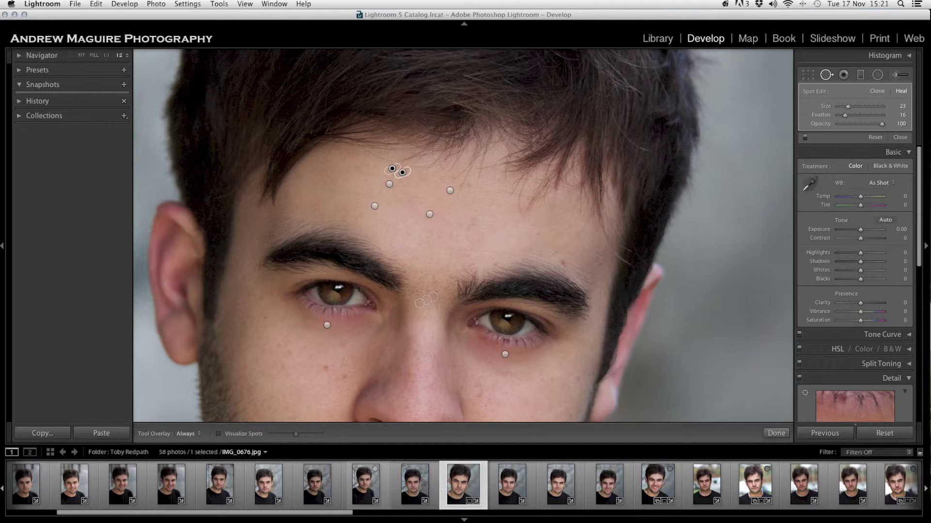
mouse_move(556, 255)
left_mouse_down()
mouse_move(583, 227)
mouse_move(554, 246)
left_mouse_up()
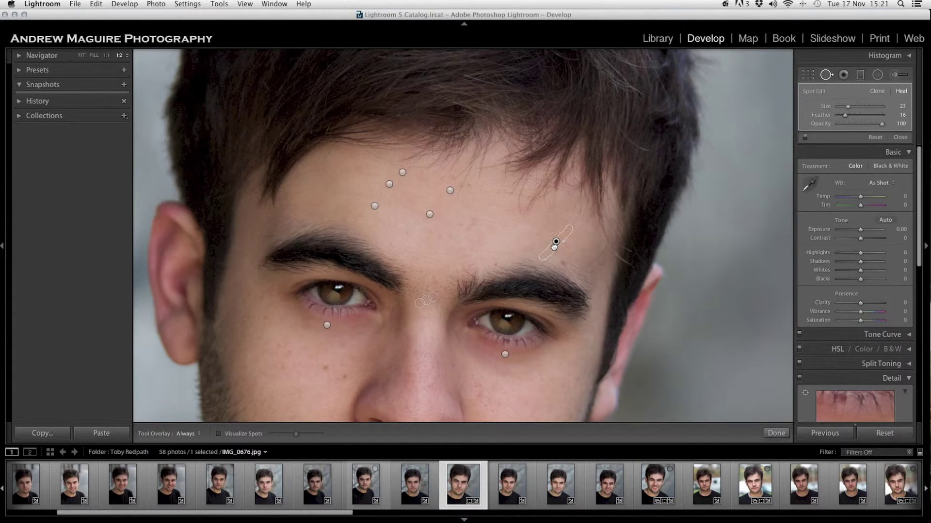
left_click(776, 433)
Step: Compare the full portrait before and after the skin healing and softening
left_click(547, 269)
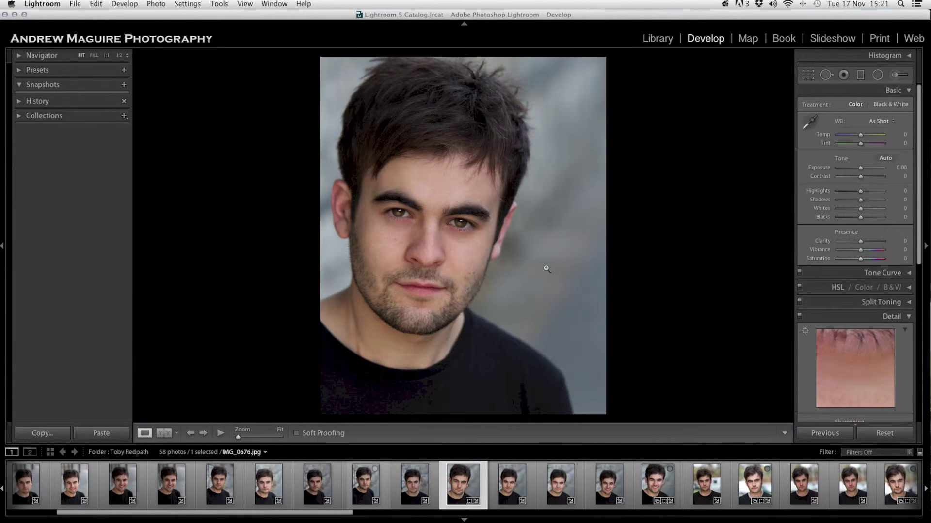
key("backslash")
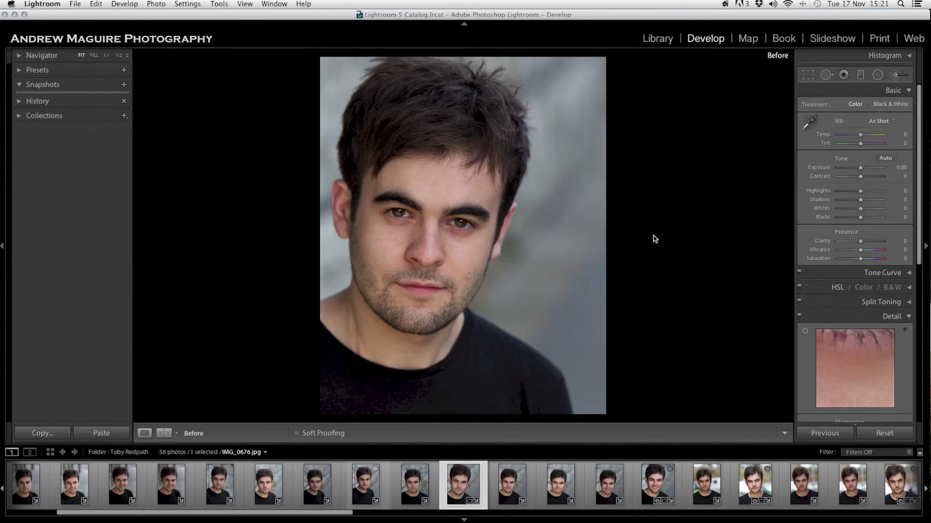
key("backslash")
key("backslash")
key("backslash")
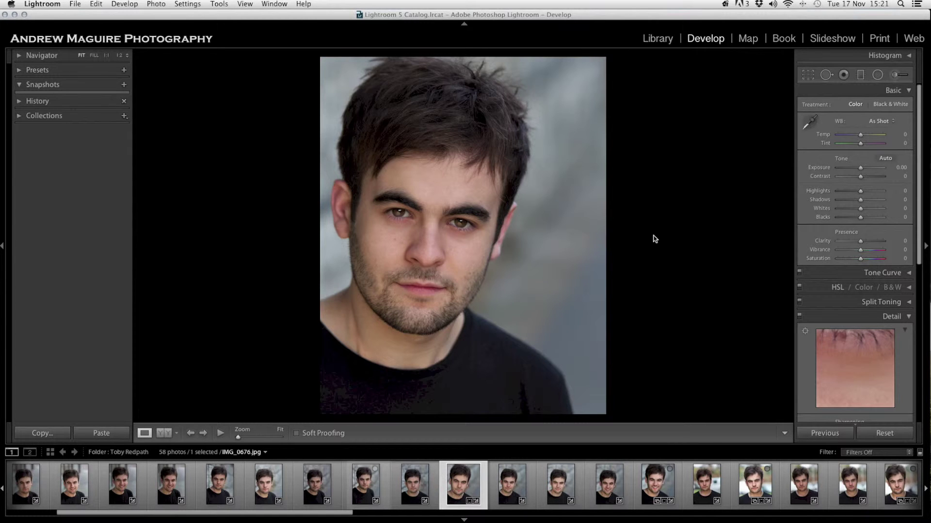
Step: Darken the temple on the image's left with the Burn (Darken) adjustment brush at size 3.0 and exposure -0.30
left_click(900, 76)
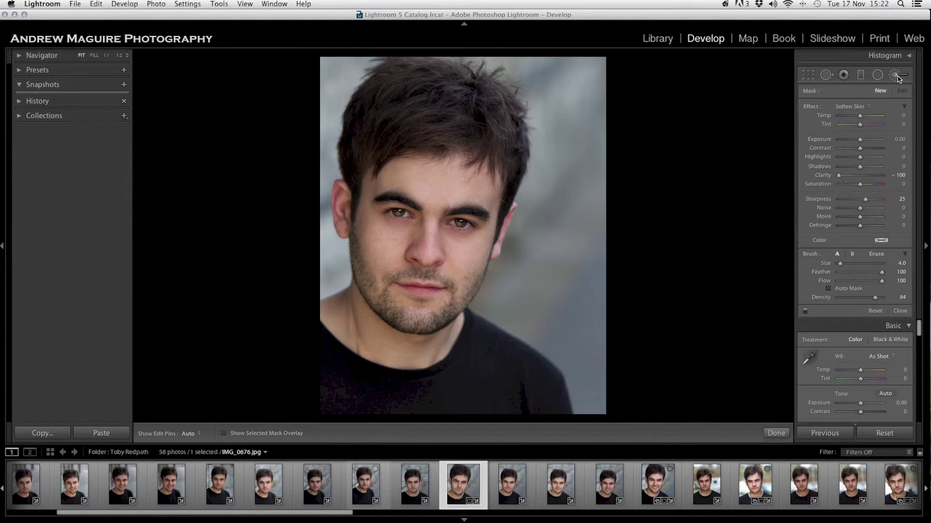
left_click(862, 107)
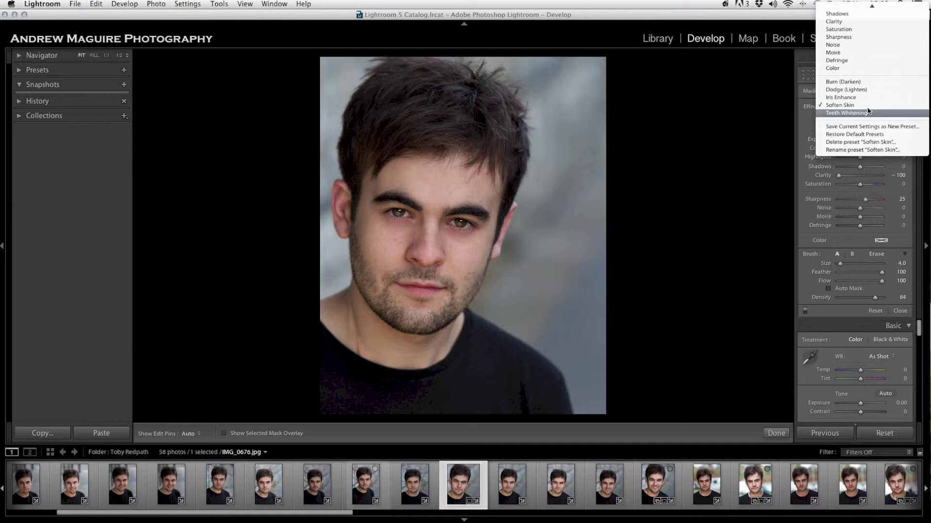
left_click(870, 82)
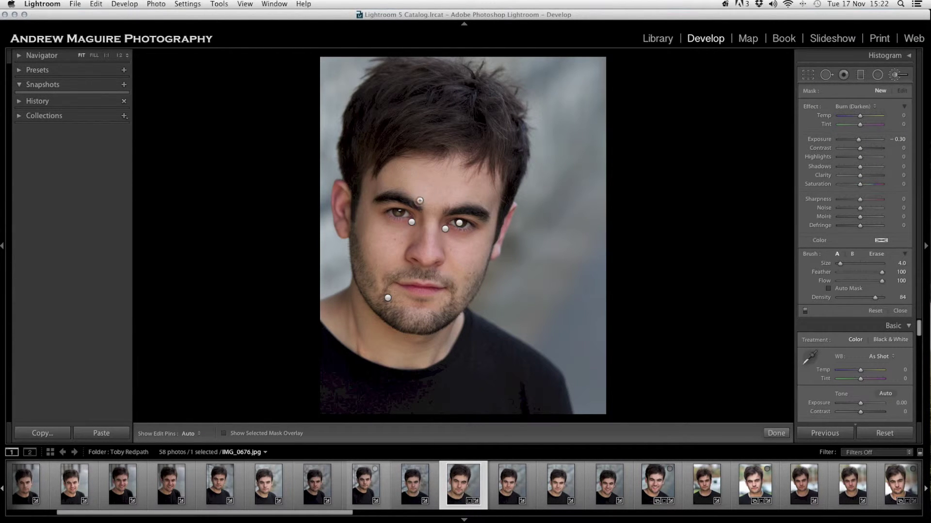
key("bracketleft")
mouse_move(377, 176)
left_mouse_down()
mouse_move(374, 187)
mouse_move(370, 170)
left_mouse_up()
key("h")
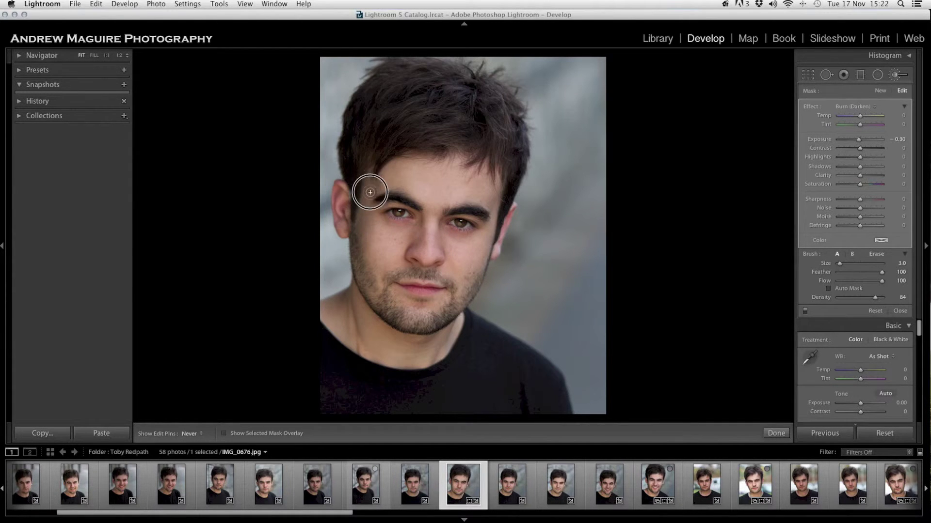
key("h")
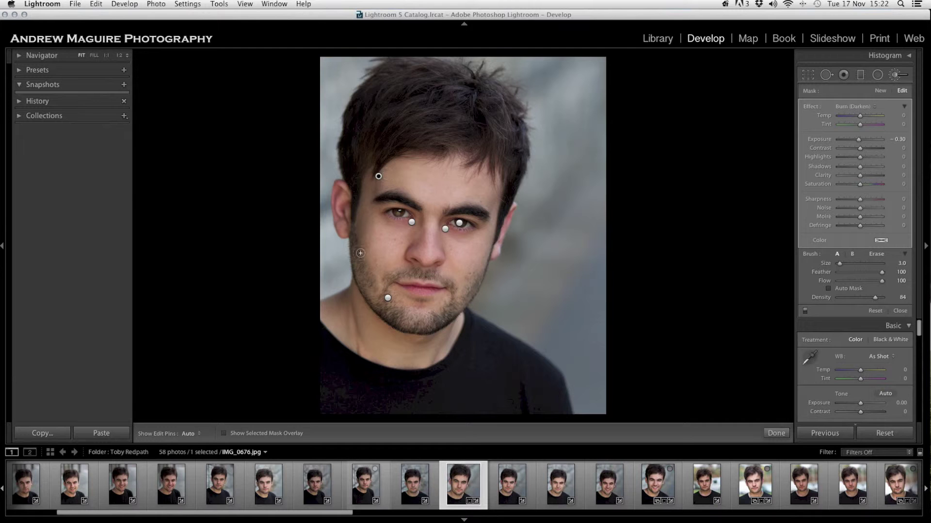
Step: Extend the burn along the cheek on the image's left and the side of the face on the image's right
key("h")
key("h")
key("h")
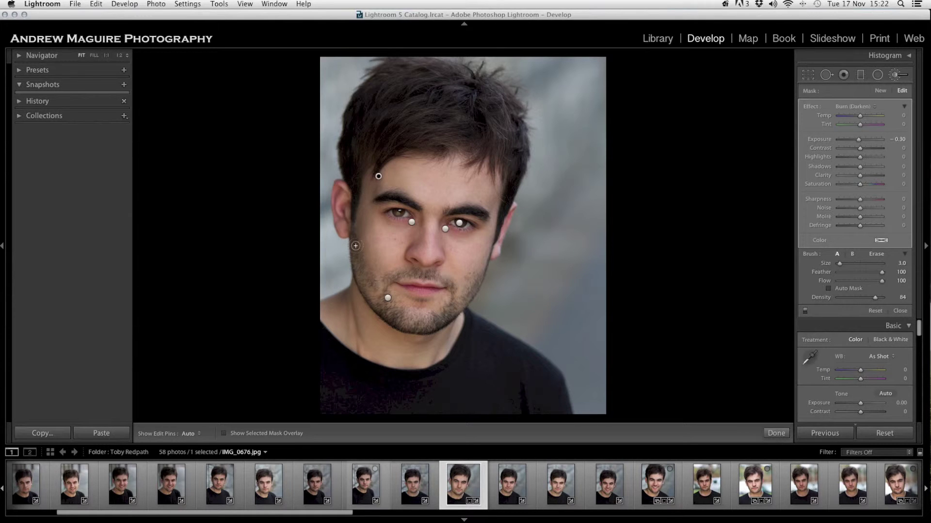
key("h")
key("h")
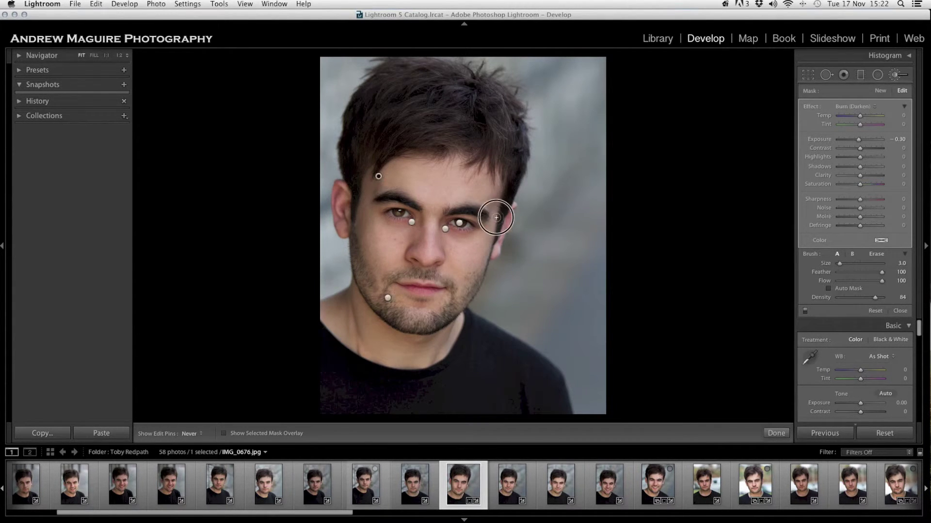
key("h")
key("h")
key("h")
key("h")
key("h")
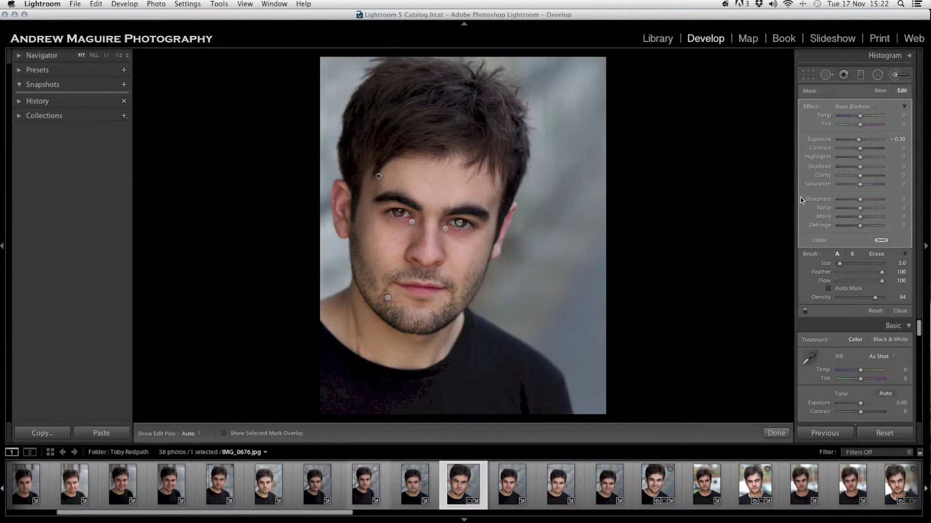
Step: Set the burn adjustment's exposure to -0.14 and finish the brush edit
left_click(859, 141)
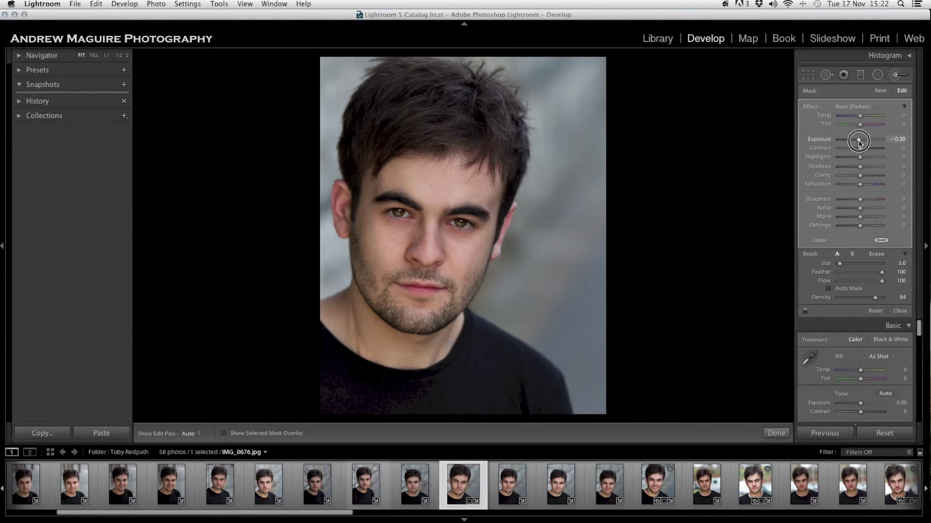
left_click_drag(859, 141, 859, 144)
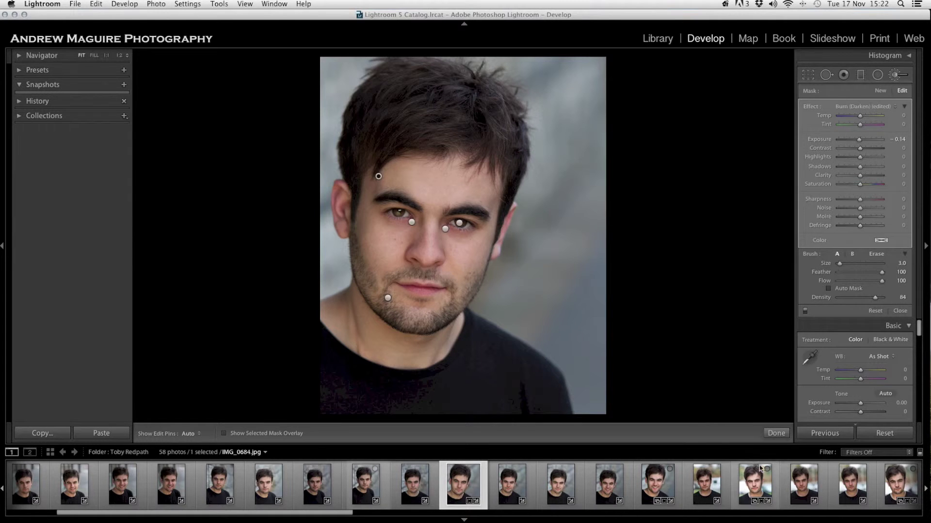
left_click(776, 434)
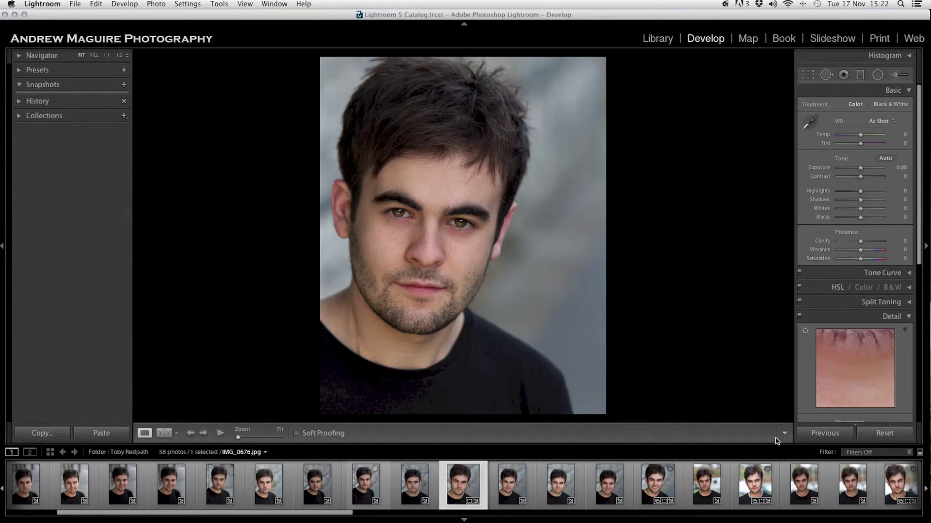
Step: Compare the full portrait before and after the burning along the face edges
key("backslash")
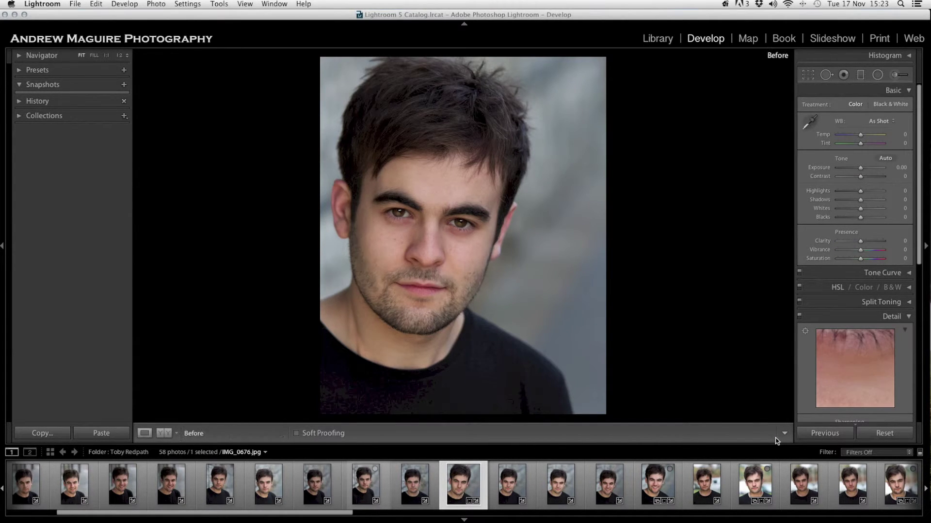
key("backslash")
key("backslash")
key("backslash")
key("backslash")
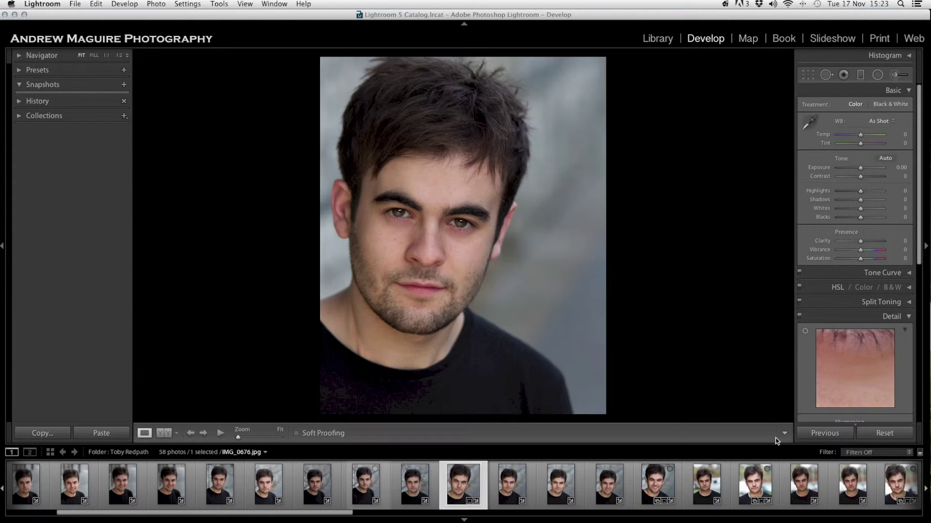
key("backslash")
key("backslash")
key("backslash")
key("backslash")
key("backslash")
Step: Reselect the burn adjustment at the temple, set its exposure to -0.32 and finish the brush edit
left_click(895, 75)
left_click(378, 176)
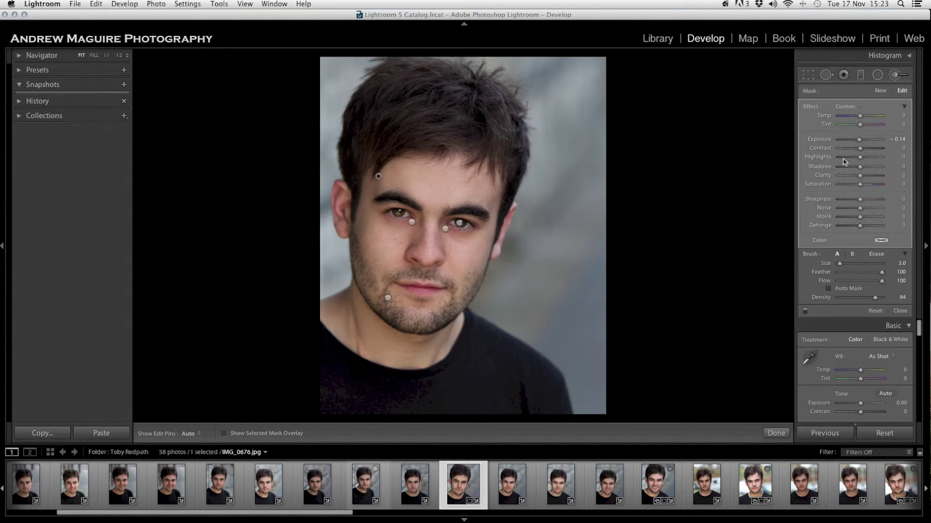
left_click_drag(861, 141, 862, 142)
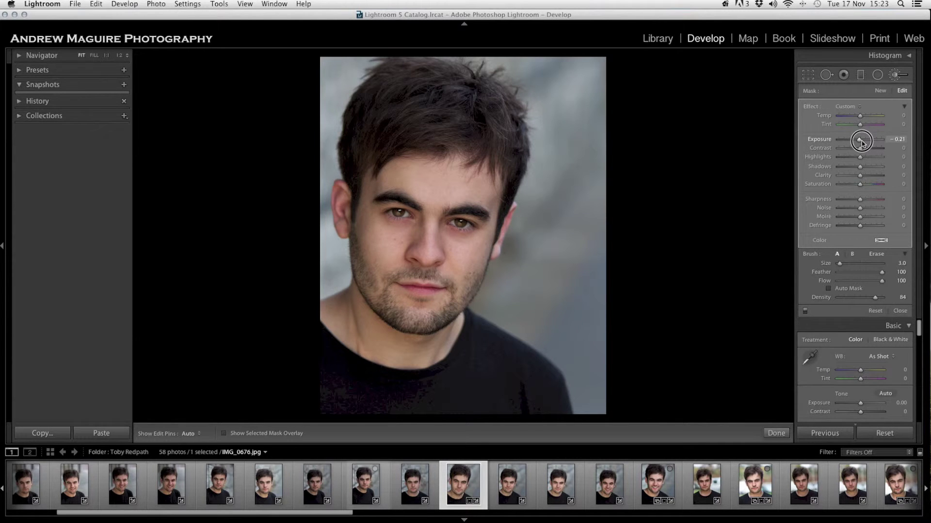
left_click(859, 140)
left_click_drag(859, 141, 859, 141)
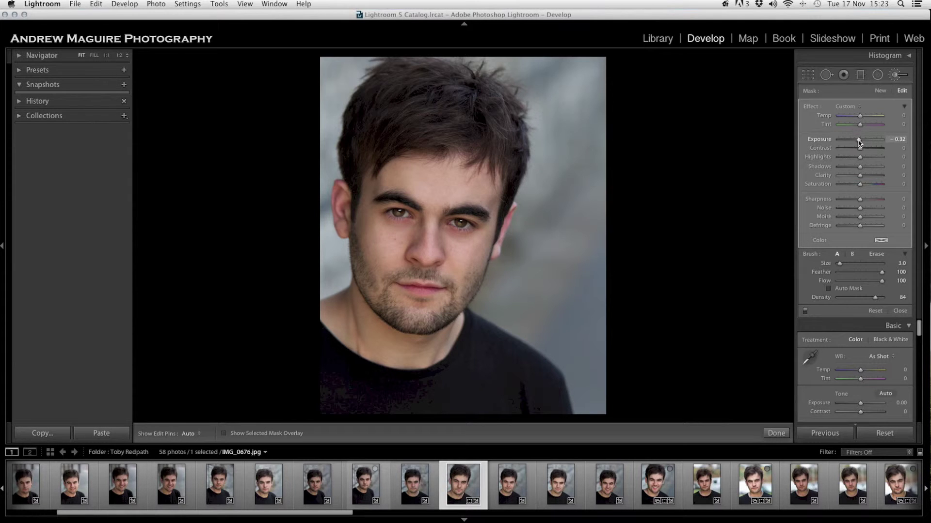
left_click(776, 433)
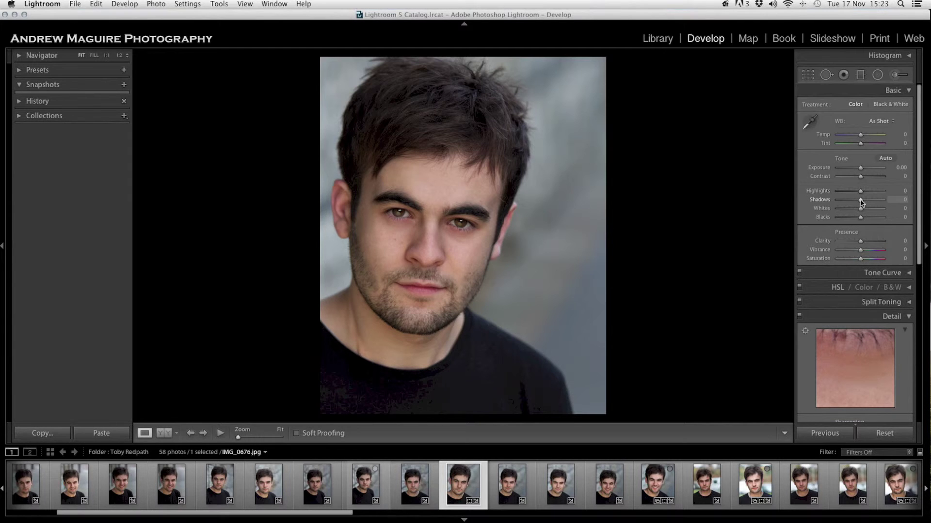
Step: Set the photo's Highlights to +29, Shadows to +14, Vibrance to +45 and Saturation to -10
left_click_drag(861, 202, 783, 195)
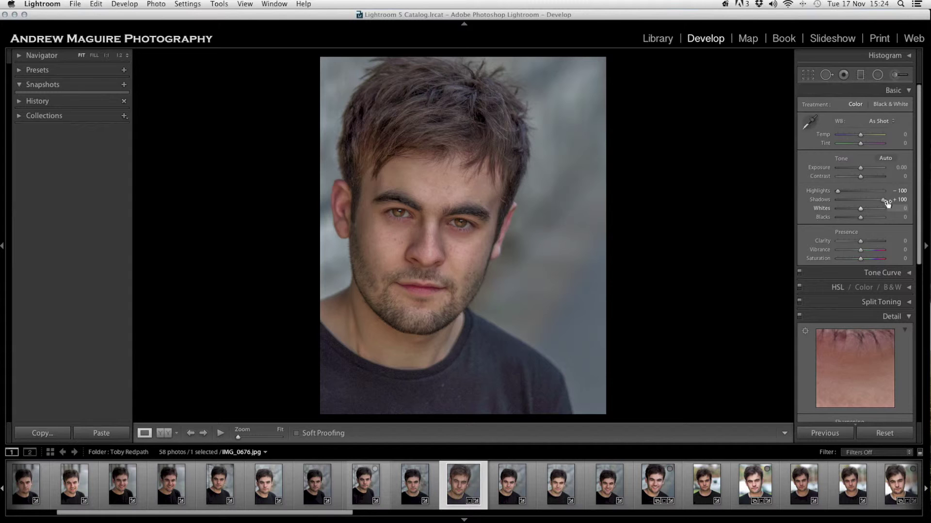
left_click_drag(884, 201, 864, 202)
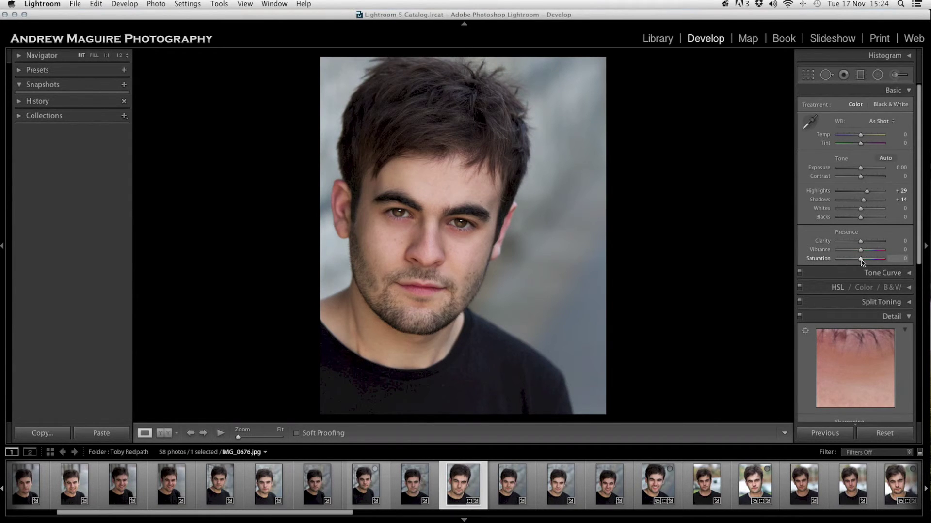
mouse_move(861, 260)
left_mouse_down()
mouse_move(883, 261)
mouse_move(841, 265)
mouse_move(858, 264)
mouse_move(861, 250)
mouse_move(883, 251)
mouse_move(862, 251)
mouse_move(870, 252)
mouse_move(858, 263)
mouse_move(871, 252)
left_mouse_up()
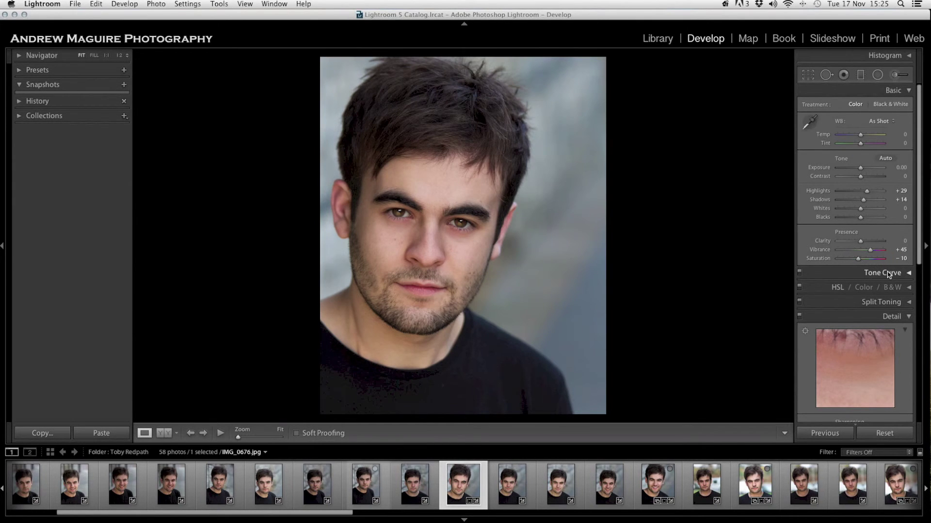
Step: Darken the photo's corners with a lens vignetting amount of -77 and raise the overall exposure to +0.15
scroll(862, 316, "down", 10)
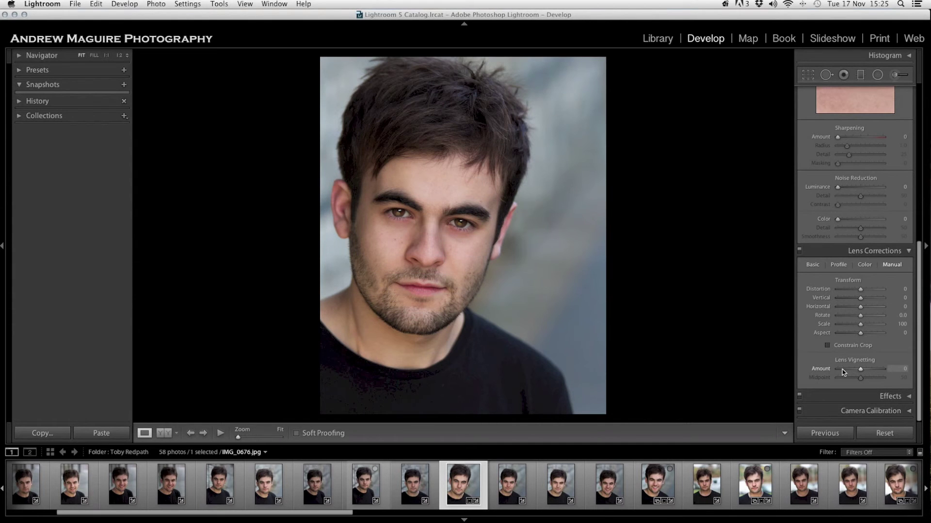
left_click_drag(842, 372, 843, 372)
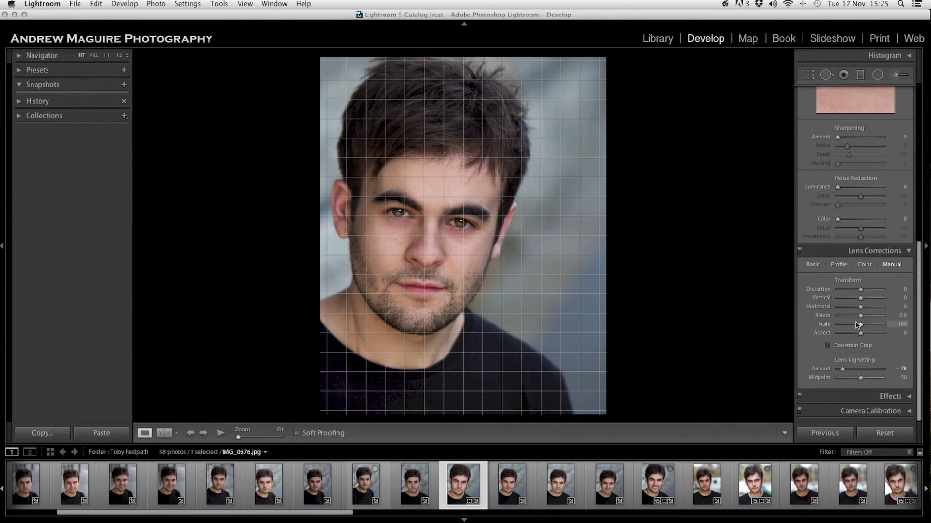
scroll(800, 297, "up", 8)
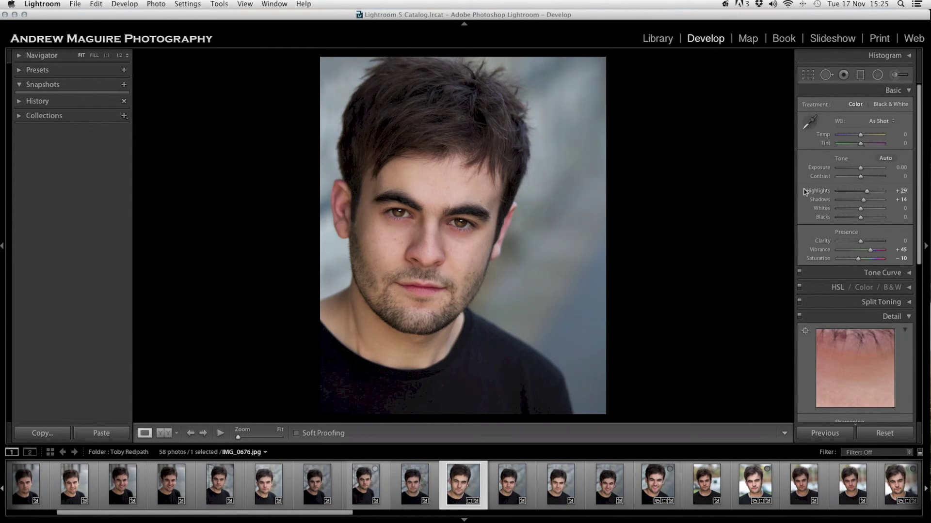
scroll(866, 349, "down", 10)
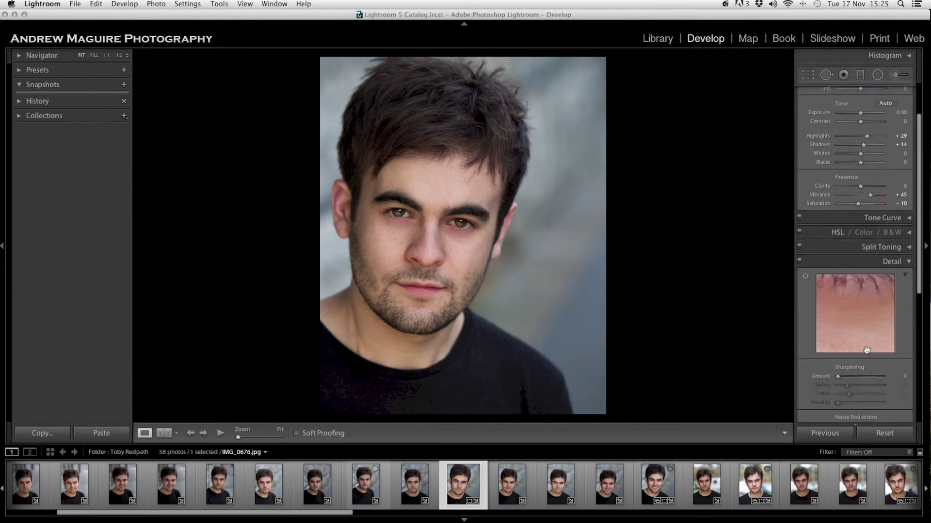
left_click_drag(860, 369, 842, 378)
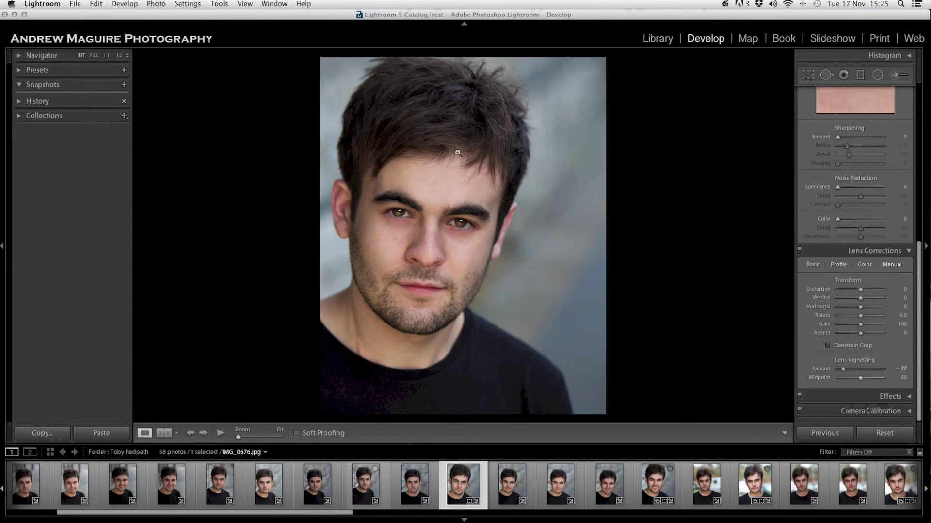
scroll(868, 218, "up", 10)
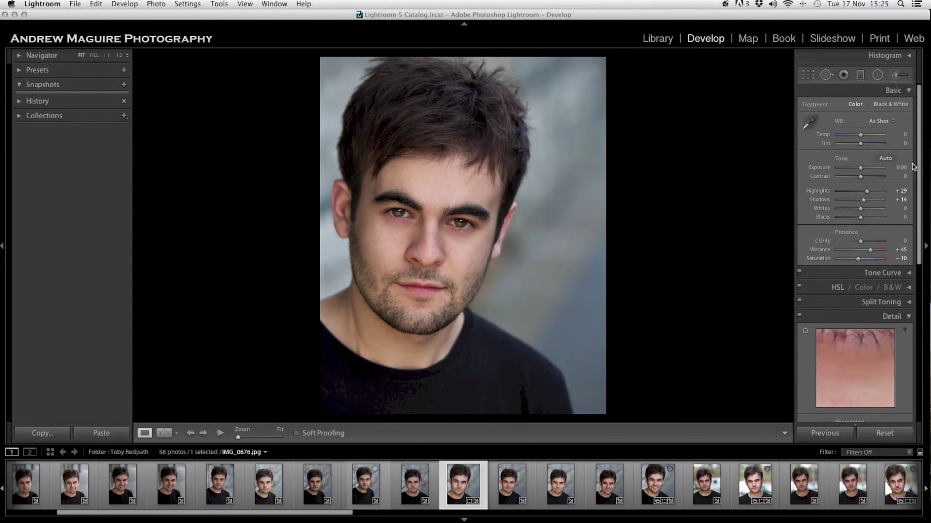
left_click_drag(860, 170, 862, 171)
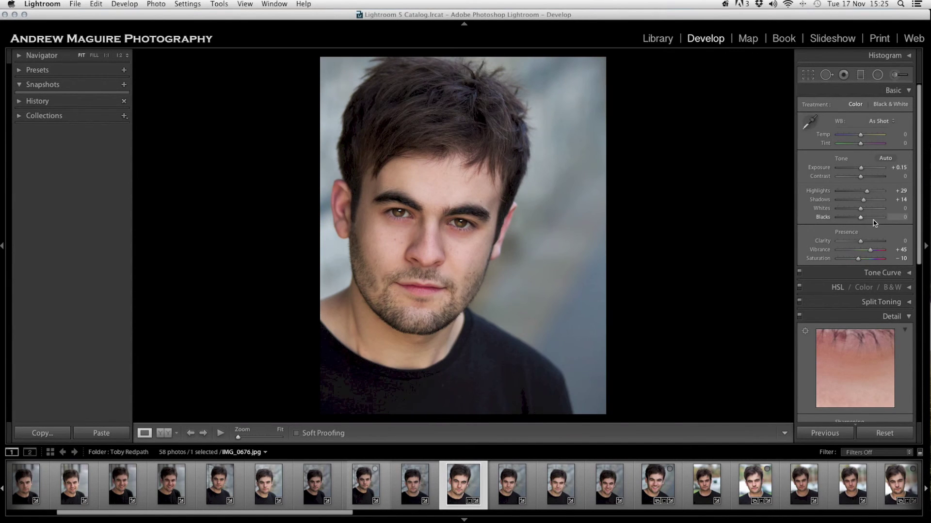
Step: Sharpen the portrait with a sharpening amount of 26
scroll(870, 252, "down", 5)
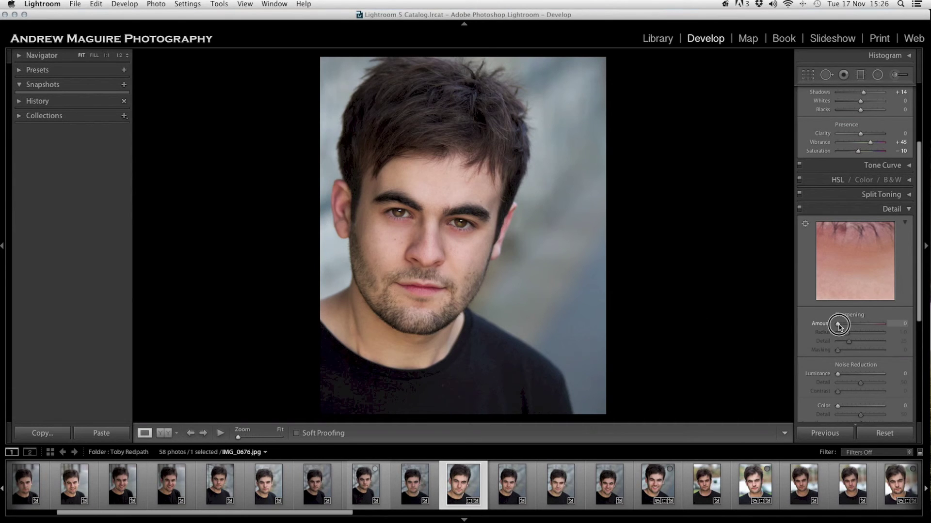
mouse_move(838, 326)
left_mouse_down()
mouse_move(868, 323)
mouse_move(852, 333)
left_mouse_up()
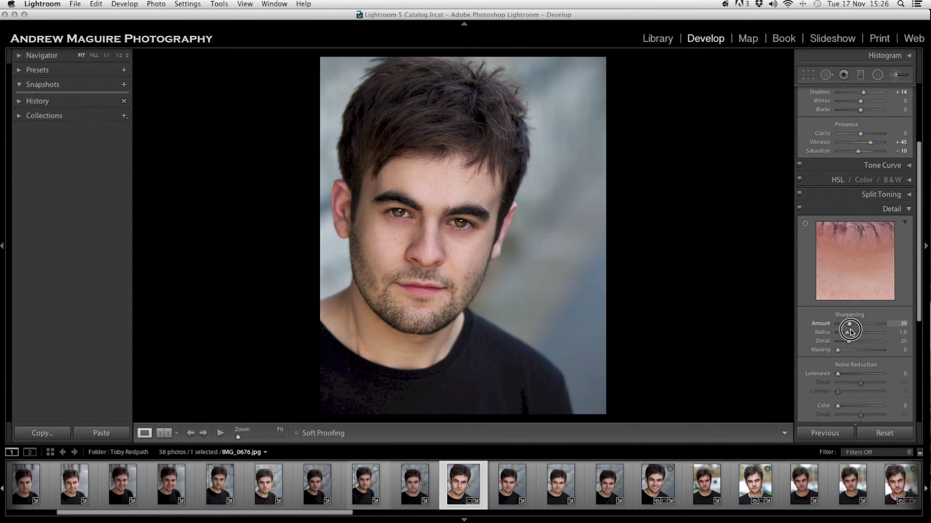
left_click_drag(852, 333, 848, 333)
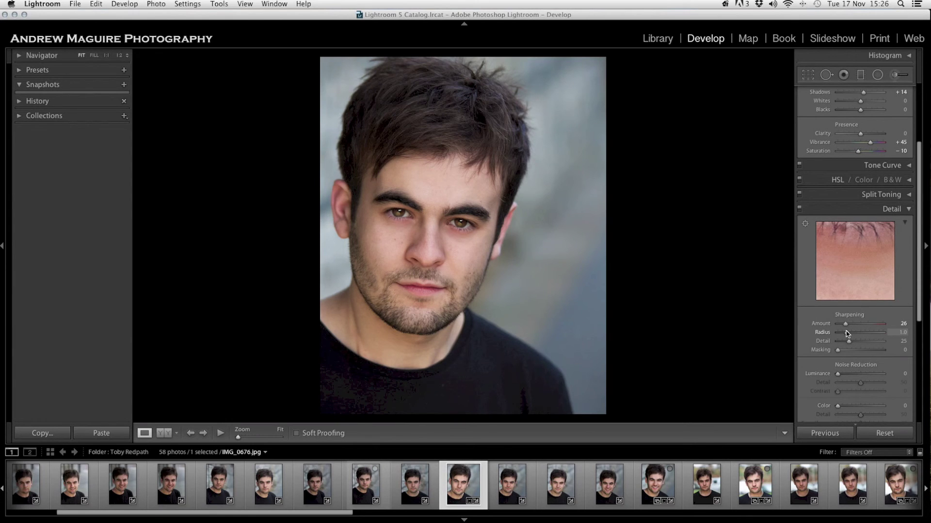
mouse_move(849, 328)
left_mouse_down()
mouse_move(888, 326)
mouse_move(845, 329)
left_mouse_up()
Step: Compare the portrait before and after the tonal, vignette and sharpening adjustments
key("backslash")
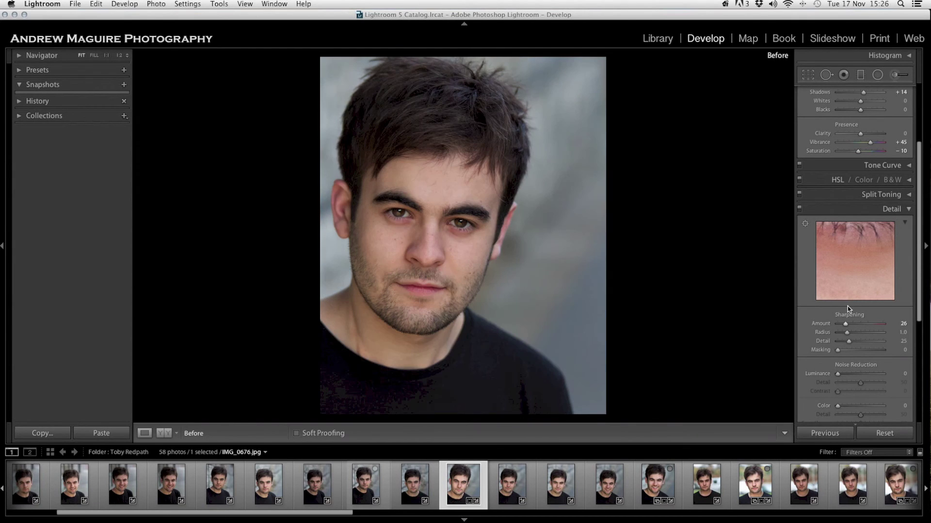
key("backslash")
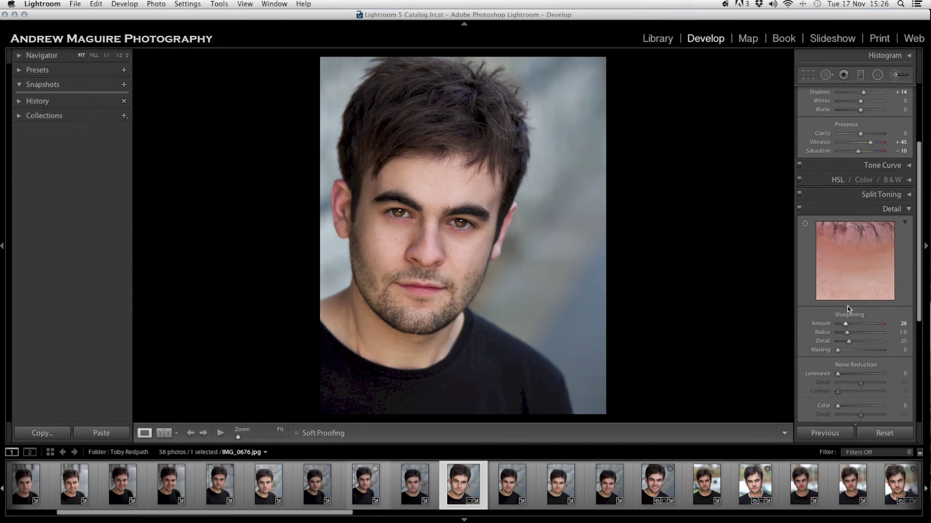
key("backslash")
key("backslash")
key("backslash")
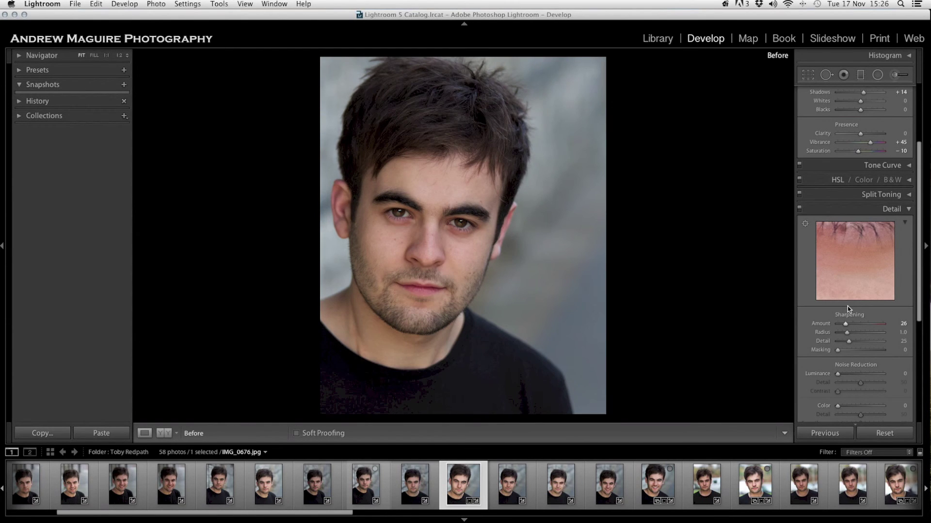
key("backslash")
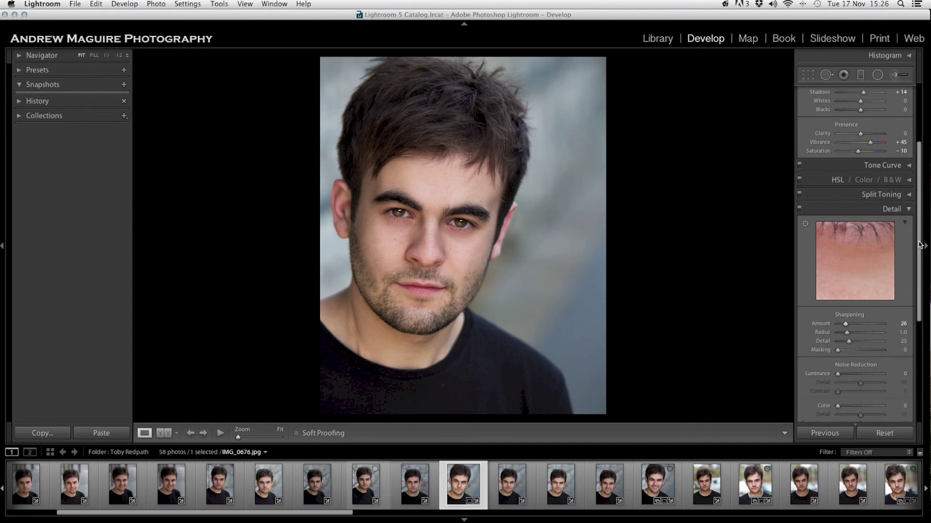
Step: Review the finished headshot in full-screen view and compare it with the original version
scroll(831, 222, "up", 5)
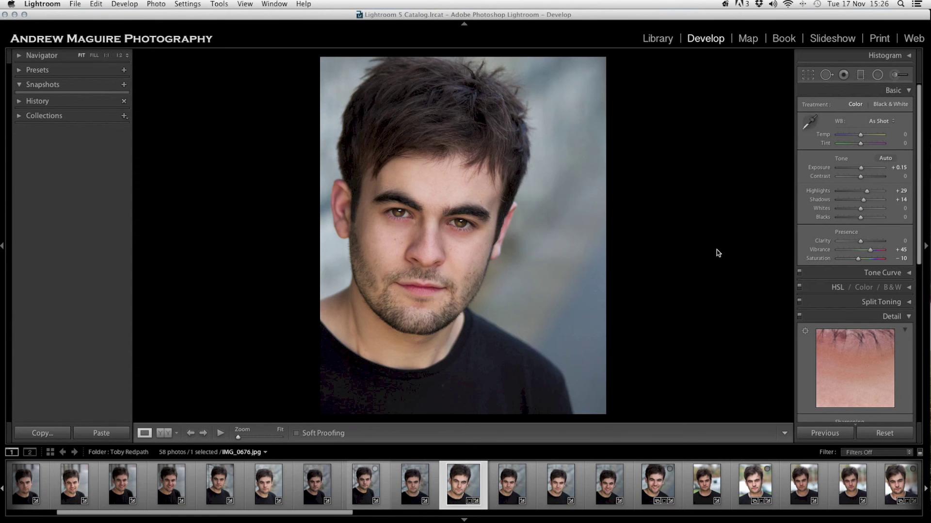
key("f")
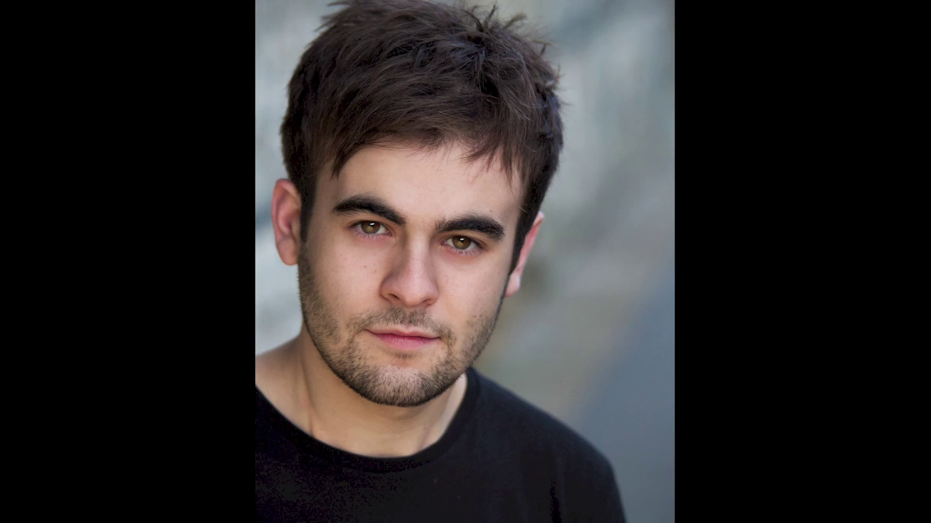
key("f")
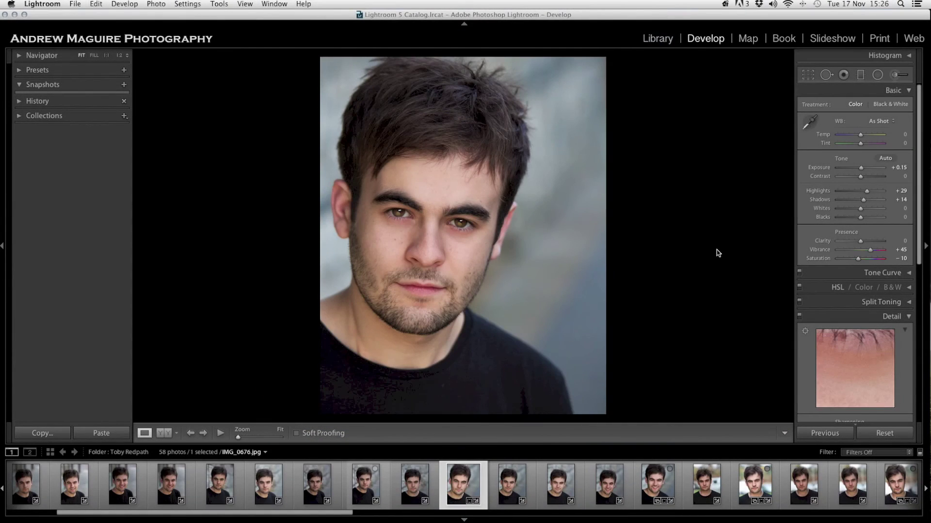
key("backslash")
key("backslash")
key("backslash")
key("backslash")
key("backslash")
key("f")
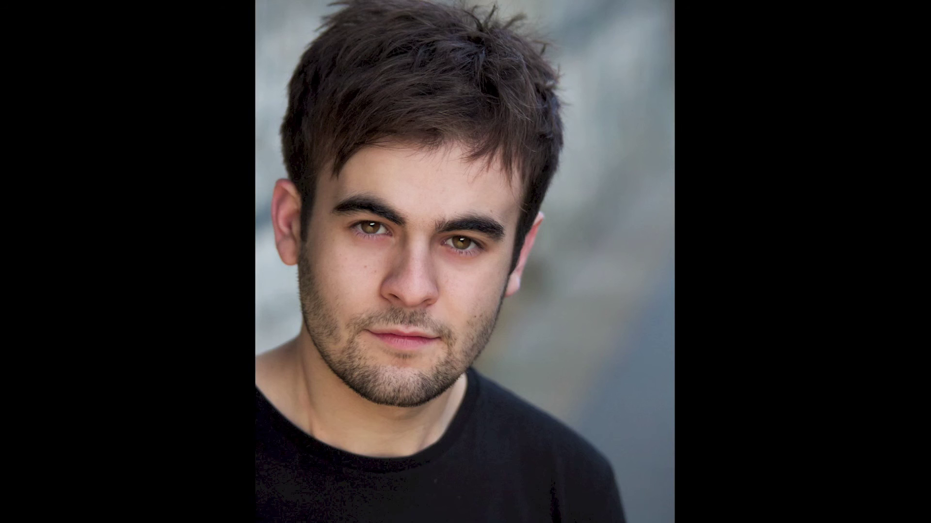